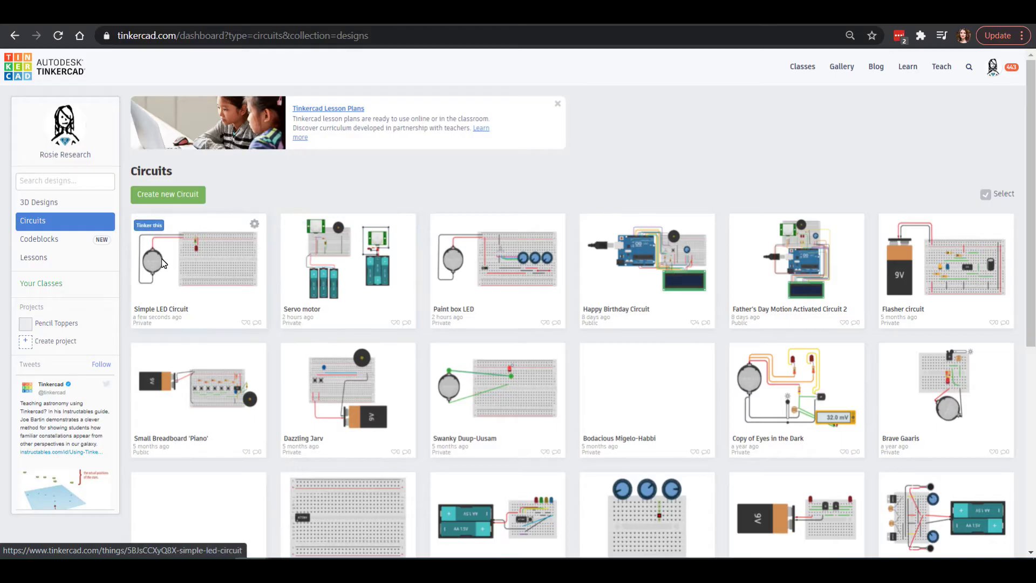
- Start a blank circuit, rename it 'Motion Light', and pick the Breadboard Small component
{"action": "left_click", "coordinate": [179, 203]}
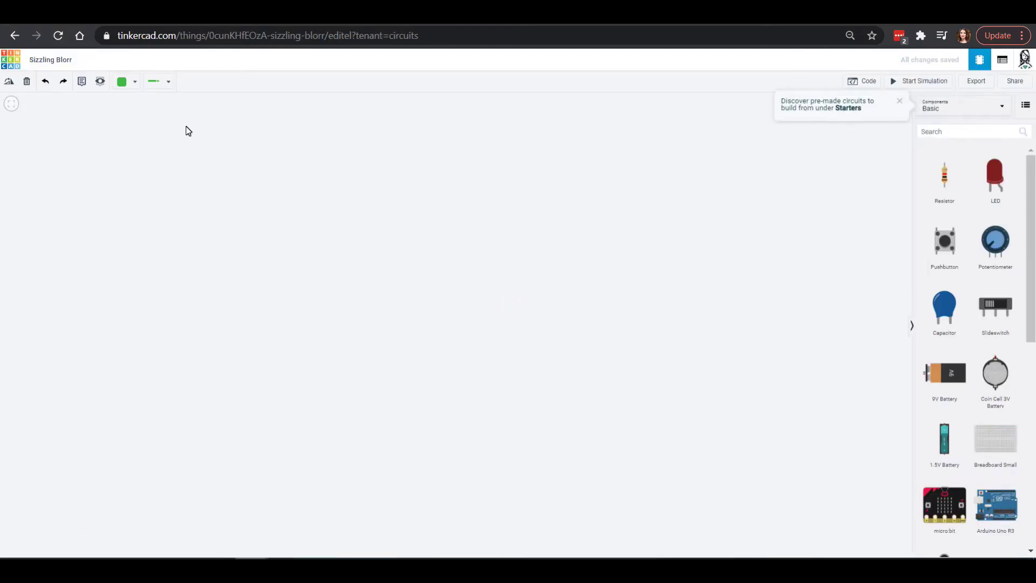
{"action": "left_click", "coordinate": [65, 61]}
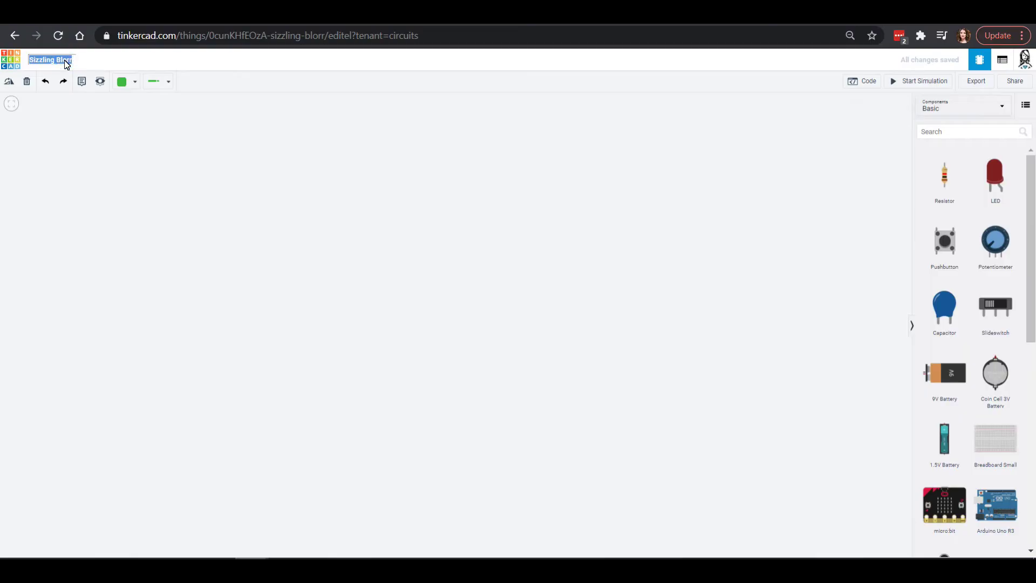
{"action": "type", "text": "Motion Light"}
{"action": "left_click", "coordinate": [692, 336]}
{"action": "left_click", "coordinate": [1005, 430]}
- Drop a Breadboard Small onto the middle of the workplane
{"action": "left_click_drag", "start_coordinate": [1007, 431], "coordinate": [476, 302]}
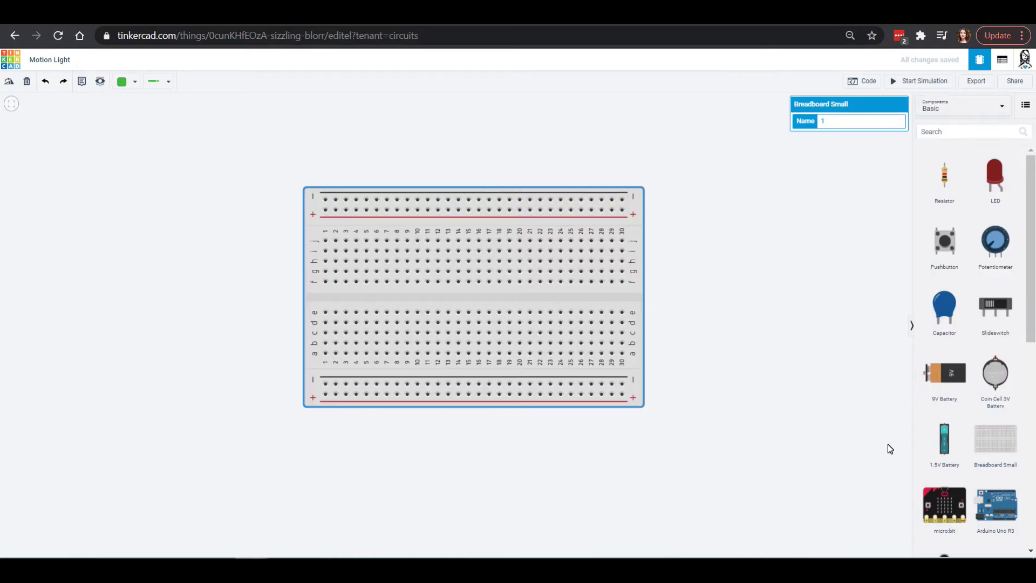
- Place a 1.5V battery left of the breadboard and shift the breadboard right and down
{"action": "left_click_drag", "start_coordinate": [944, 442], "coordinate": [189, 215]}
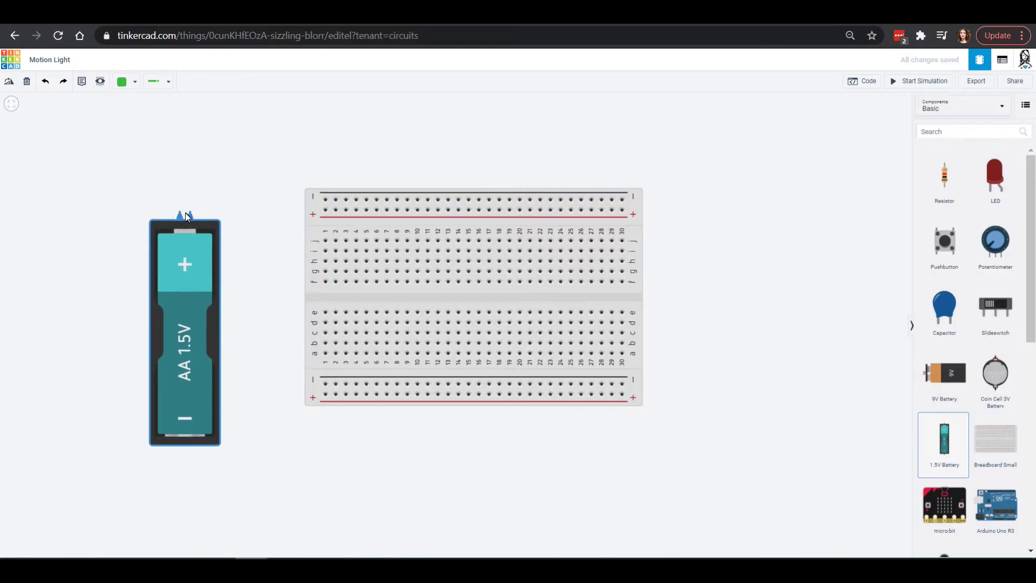
{"action": "left_click_drag", "start_coordinate": [351, 226], "coordinate": [436, 246]}
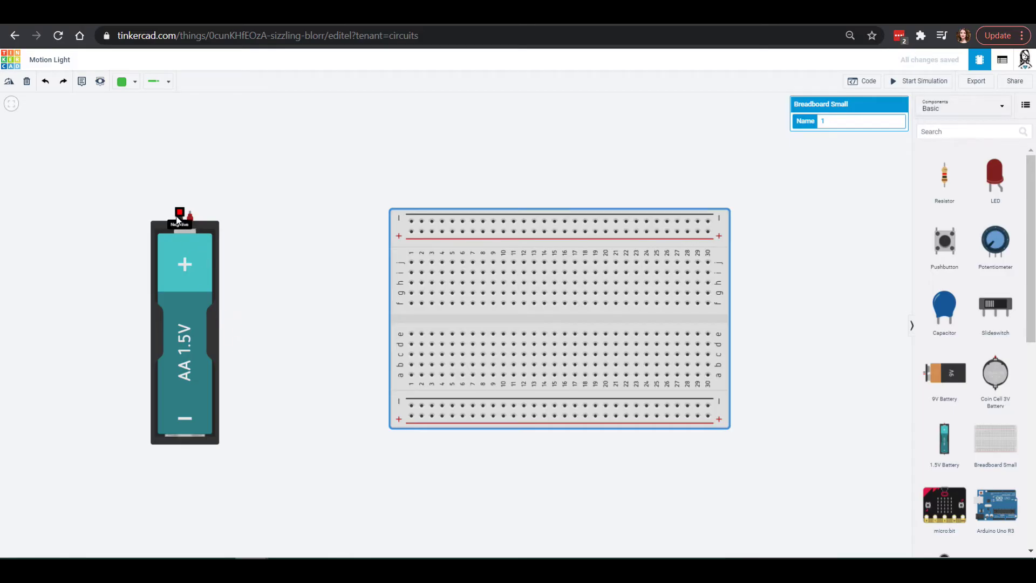
{"action": "left_click", "coordinate": [197, 283]}
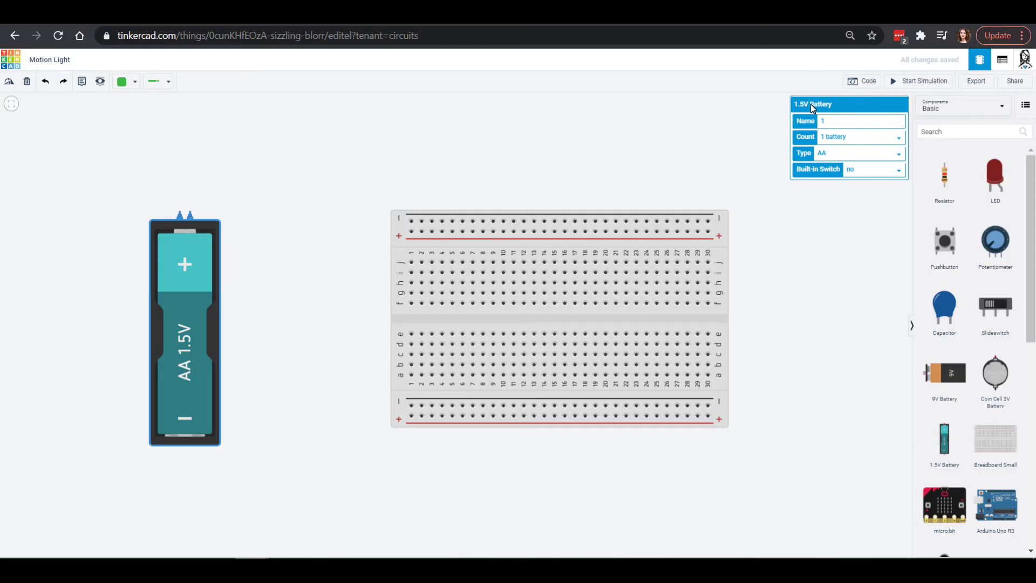
- Set the battery pack to 3 AA batteries with no built-in switch
{"action": "left_click", "coordinate": [833, 143]}
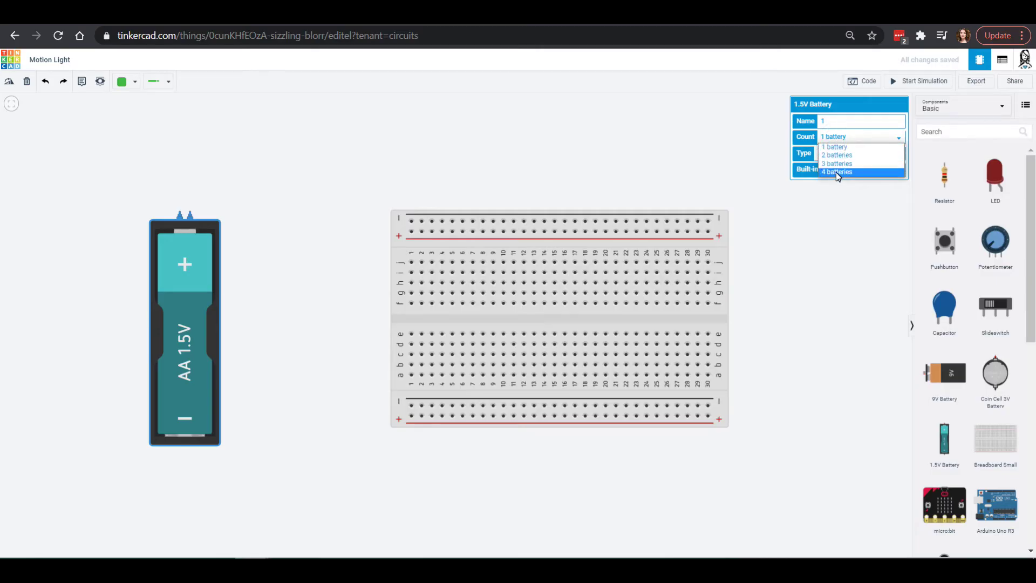
{"action": "left_click", "coordinate": [837, 164]}
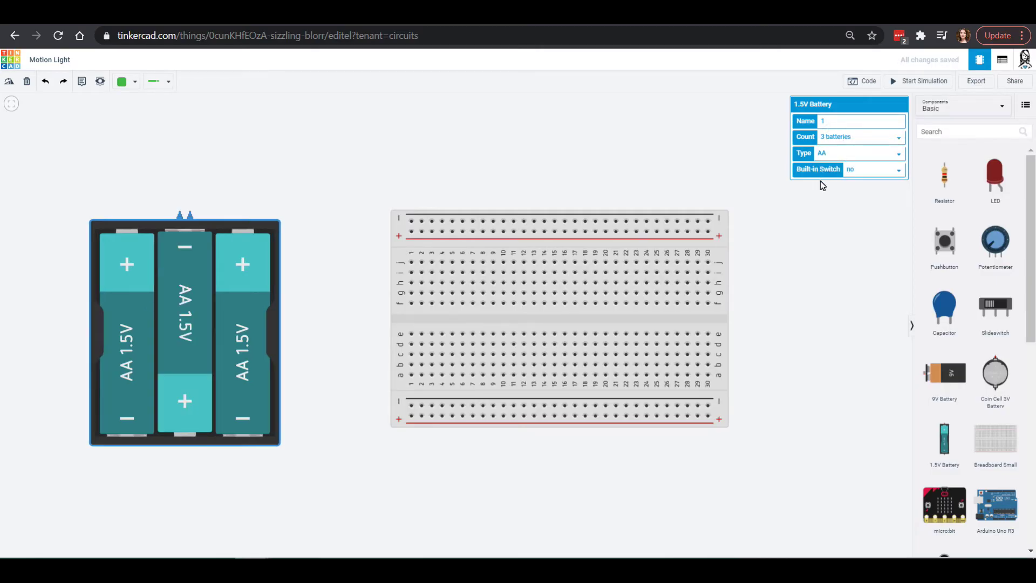
{"action": "left_click", "coordinate": [827, 155]}
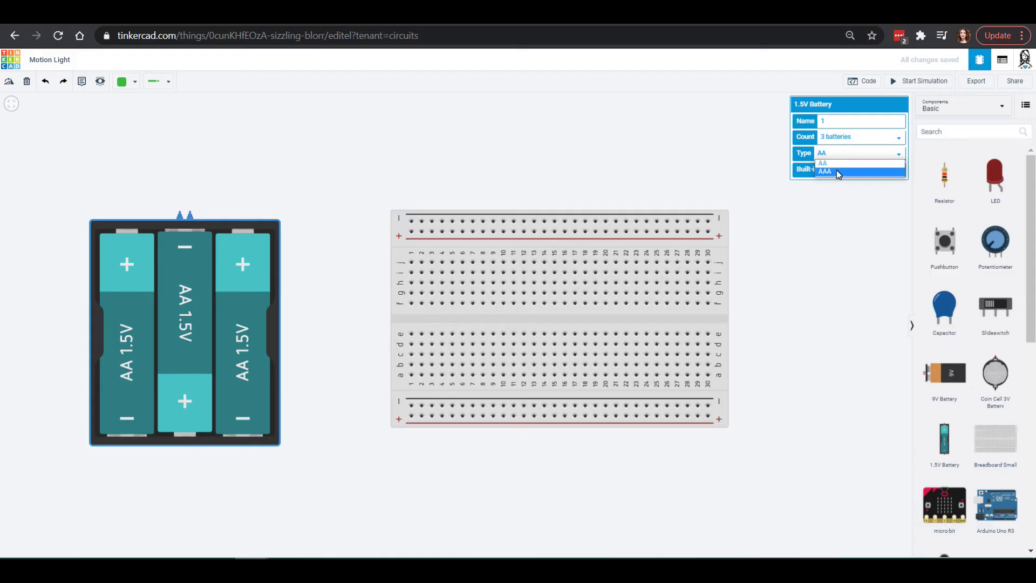
{"action": "key", "text": "Escape"}
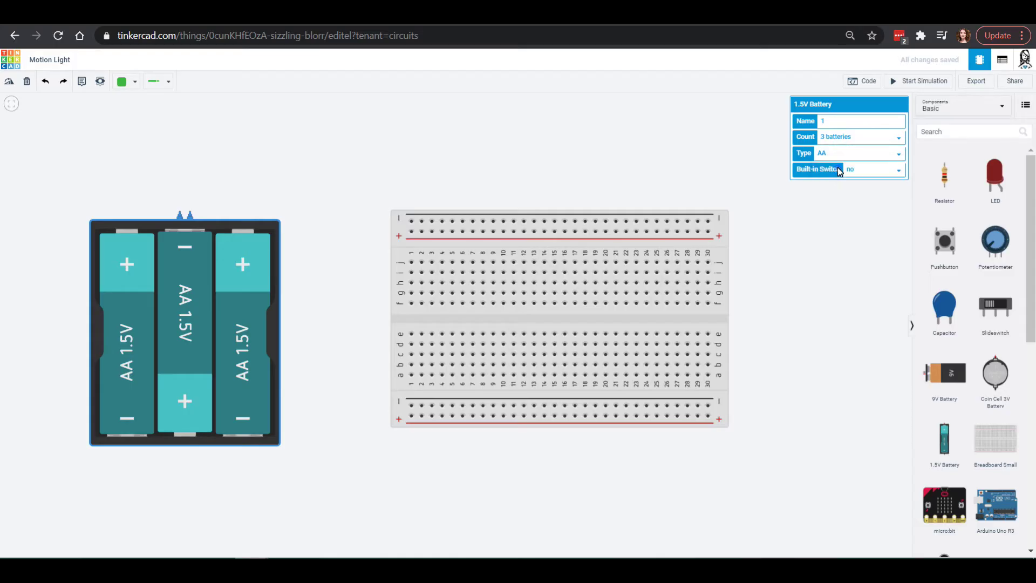
{"action": "left_click", "coordinate": [881, 174]}
{"action": "left_click", "coordinate": [880, 188]}
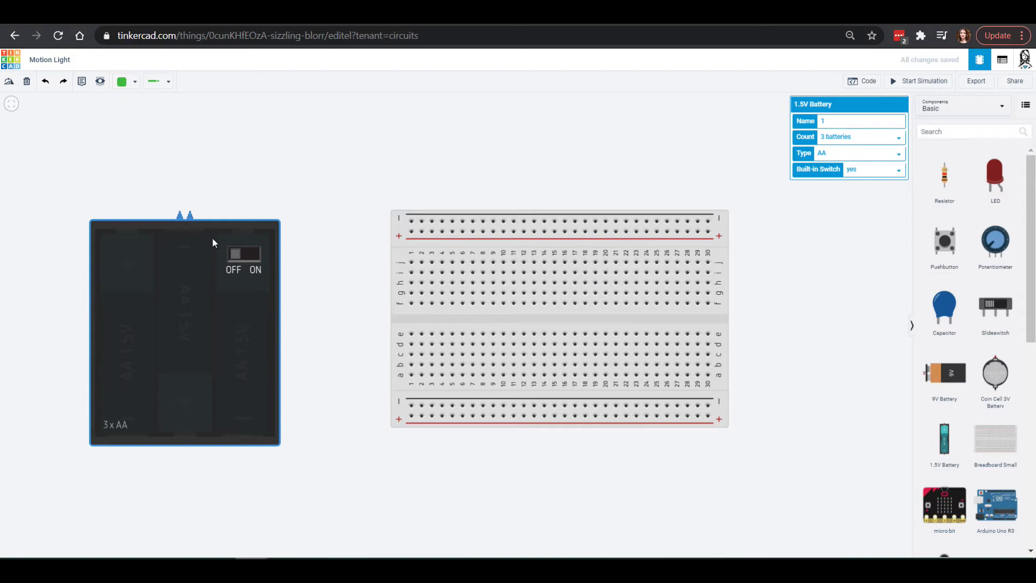
{"action": "left_click", "coordinate": [884, 170]}
{"action": "left_click", "coordinate": [877, 181]}
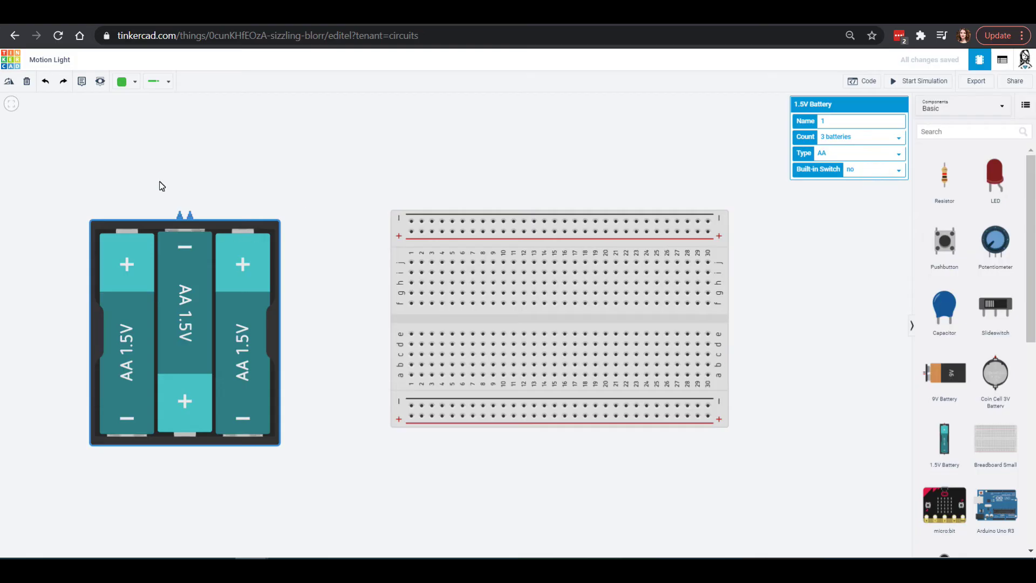
{"action": "left_click", "coordinate": [190, 214]}
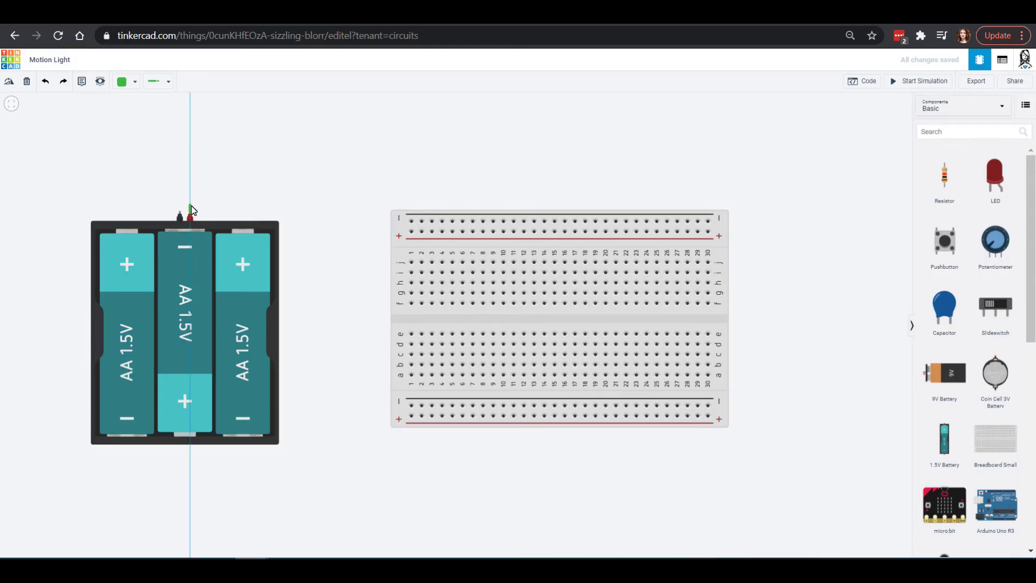
- Wire the battery's + terminal to the top + rail and its − terminal to the top − rail
{"action": "left_click", "coordinate": [414, 232]}
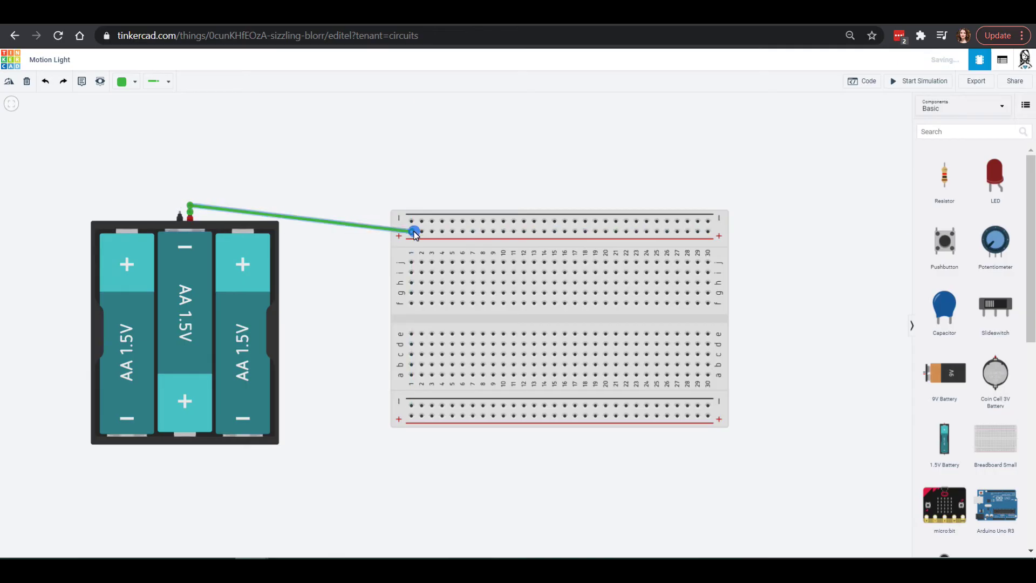
{"action": "left_click", "coordinate": [180, 217]}
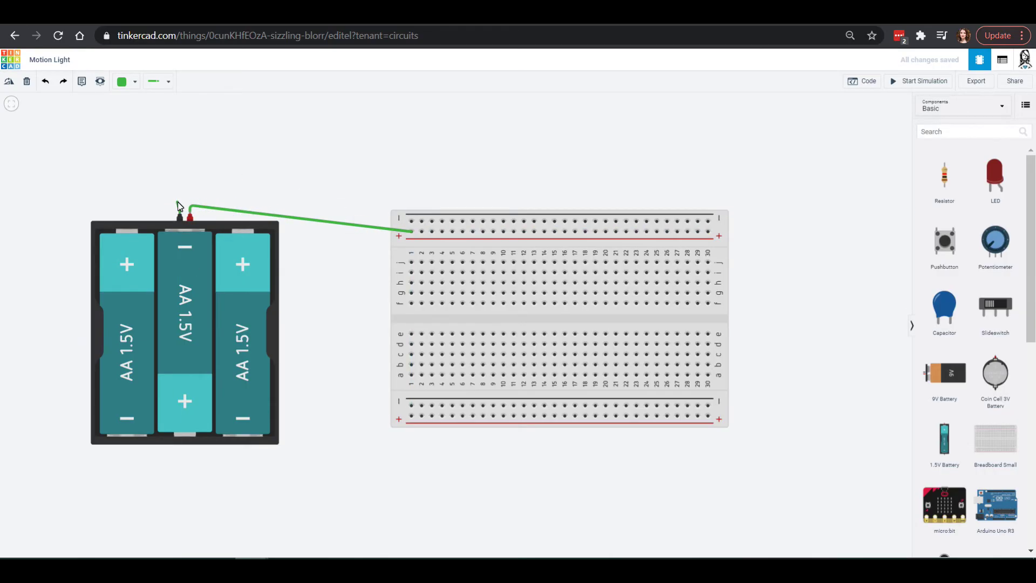
{"action": "left_click", "coordinate": [183, 201]}
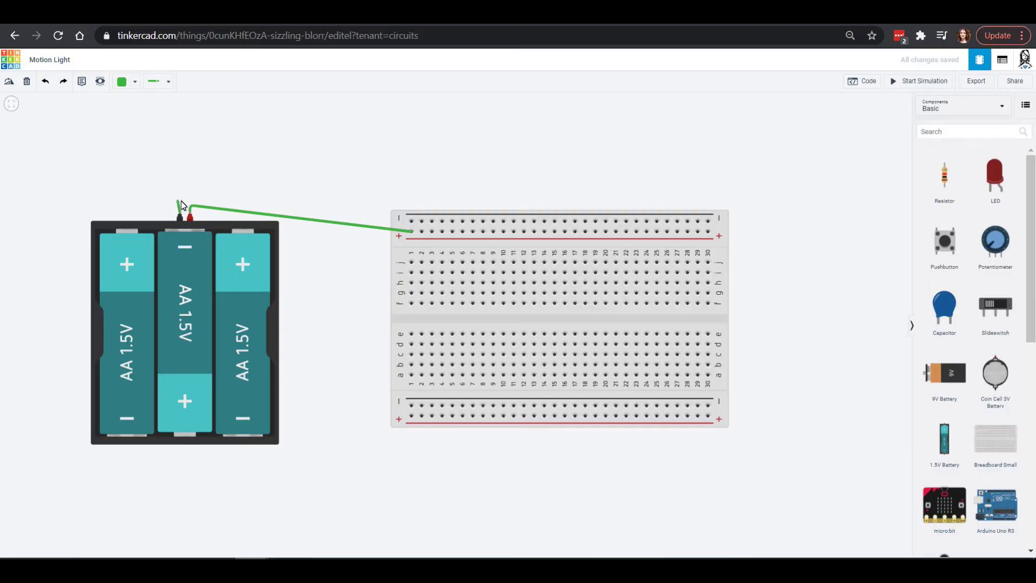
{"action": "left_click", "coordinate": [408, 221]}
- Move the battery pack lower and adjust the positive wire's bend
{"action": "left_click", "coordinate": [187, 254]}
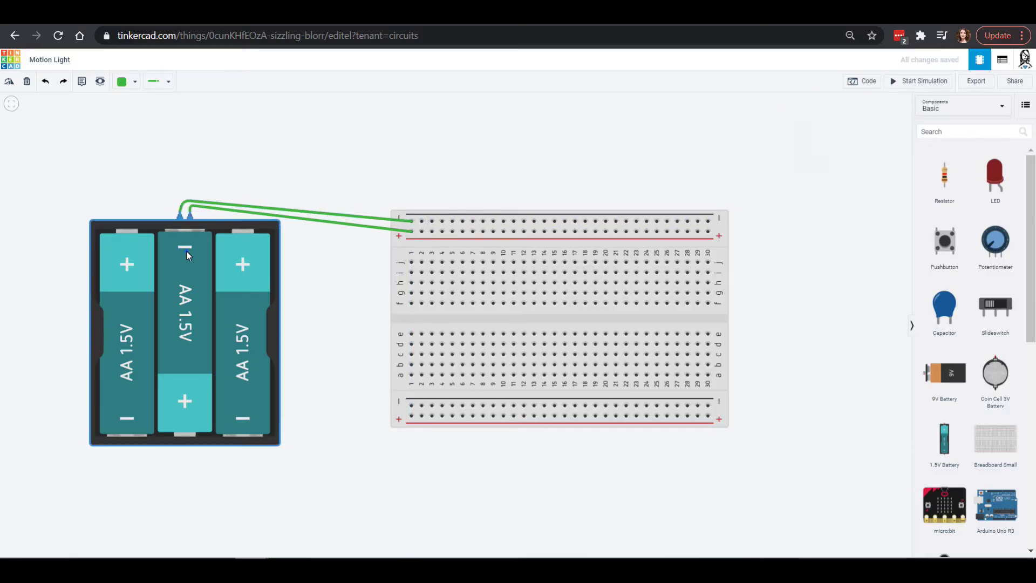
{"action": "left_click_drag", "start_coordinate": [187, 253], "coordinate": [188, 297]}
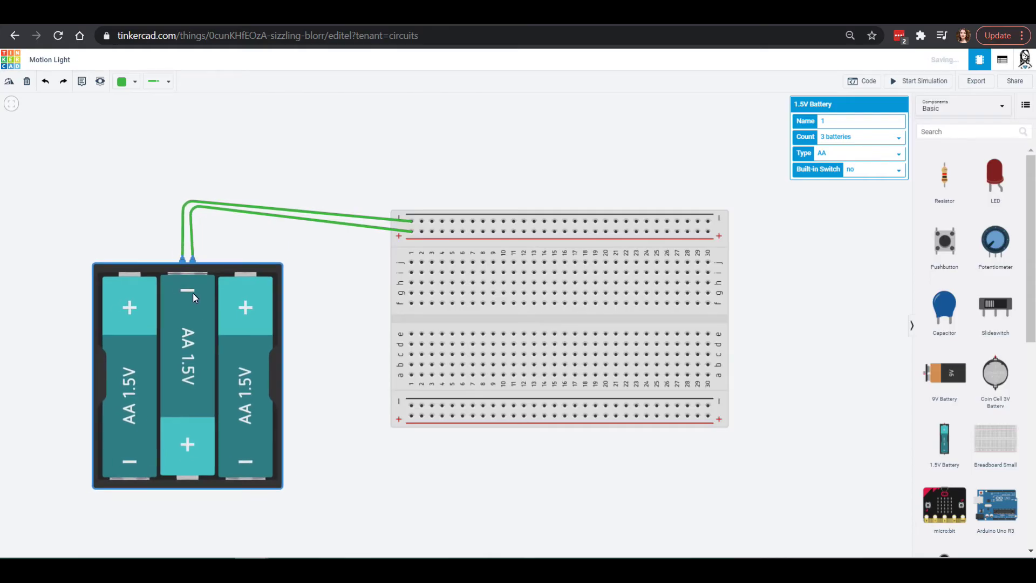
{"action": "left_click", "coordinate": [196, 219]}
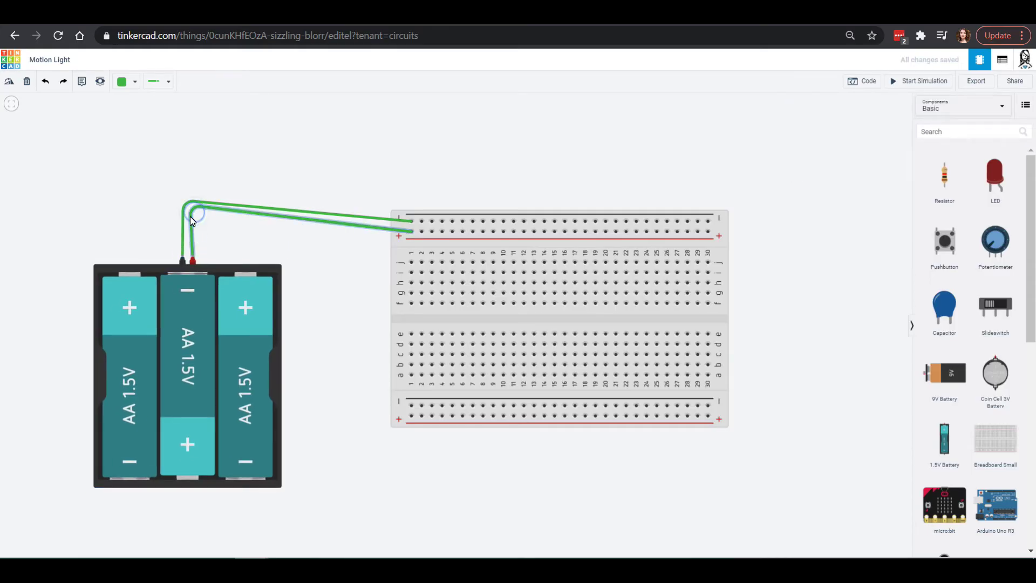
{"action": "mouse_move", "coordinate": [192, 219]}
{"action": "left_mouse_down"}
{"action": "mouse_move", "coordinate": [205, 219]}
{"action": "mouse_move", "coordinate": [193, 225]}
{"action": "left_mouse_up"}
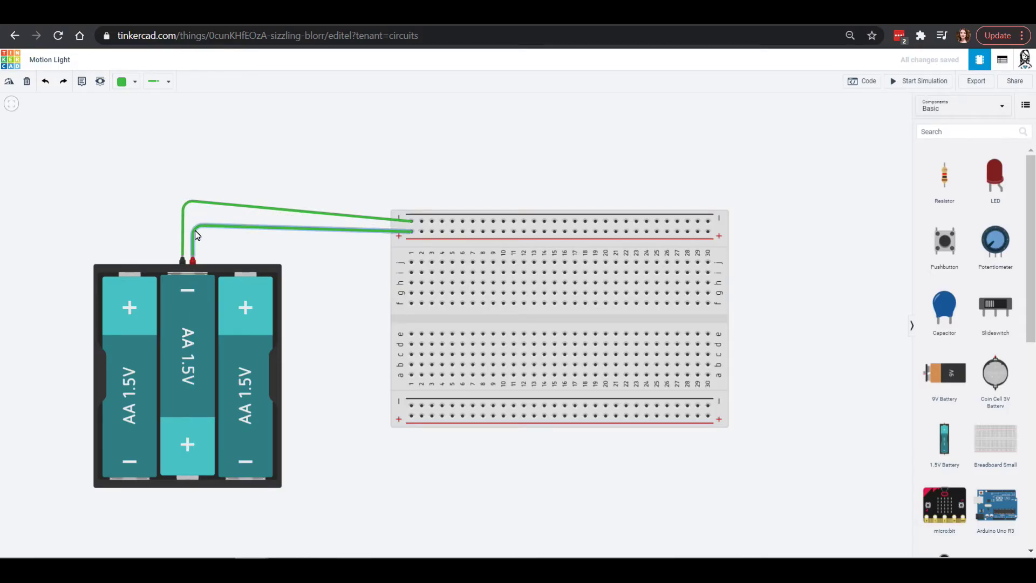
- Colour the positive battery wire red and the negative one black, lowering the negative wire's bend
{"action": "left_click", "coordinate": [199, 230]}
{"action": "left_click", "coordinate": [129, 81]}
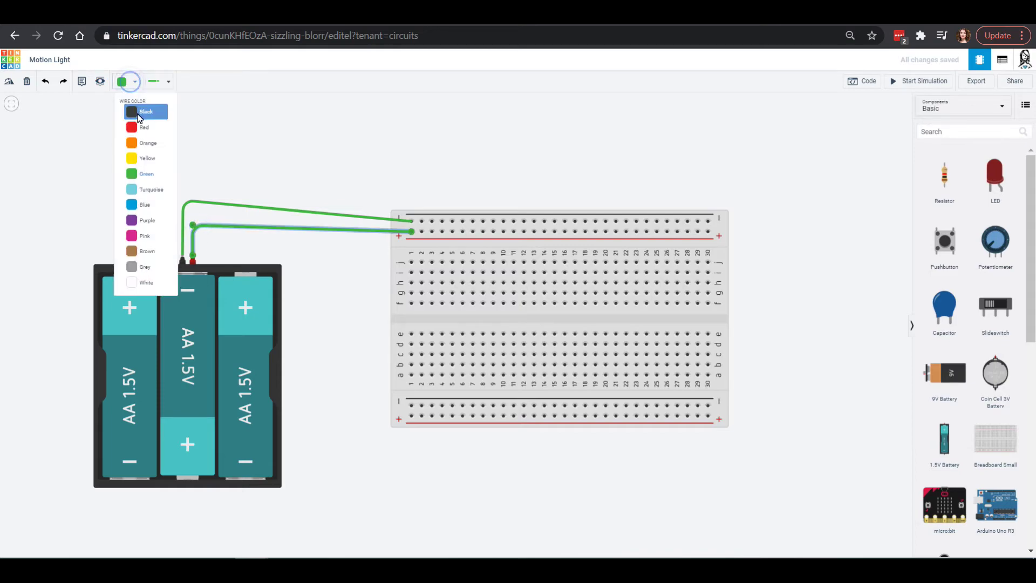
{"action": "left_click", "coordinate": [142, 127]}
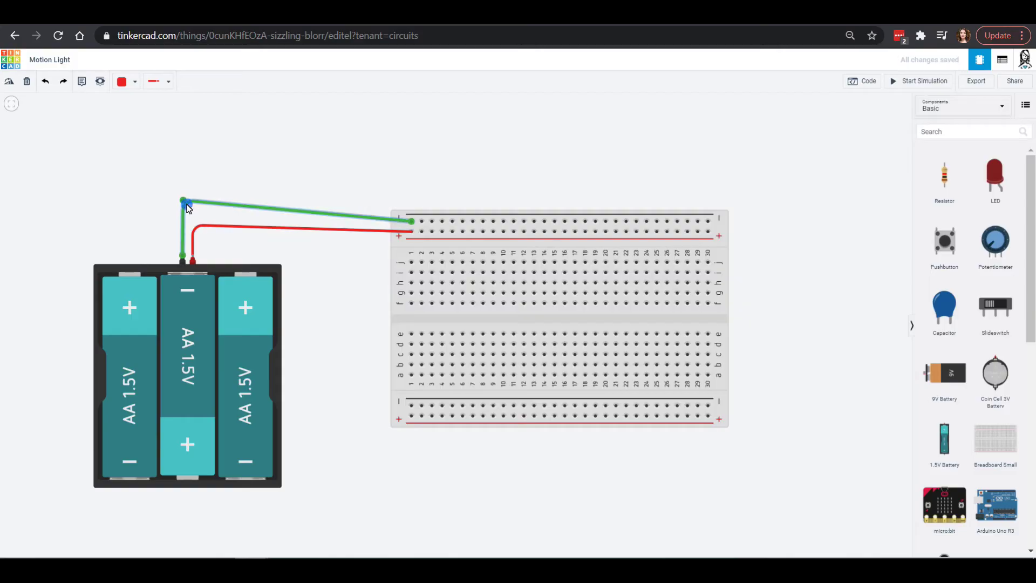
{"action": "left_click_drag", "start_coordinate": [185, 210], "coordinate": [185, 222]}
{"action": "left_click", "coordinate": [130, 81]}
{"action": "left_click", "coordinate": [143, 112]}
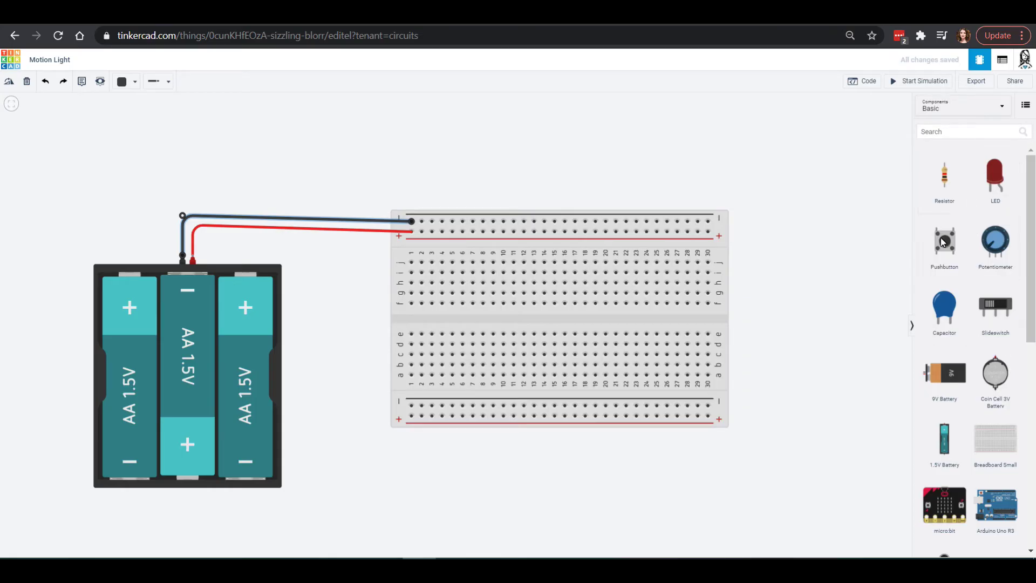
- Place a PIR Sensor on the breadboard with its pins in columns 26–28 of the upper half
{"action": "scroll", "coordinate": [966, 445], "scroll_direction": "down", "scroll_amount": 2}
{"action": "scroll", "coordinate": [966, 446], "scroll_direction": "down", "scroll_amount": 4}
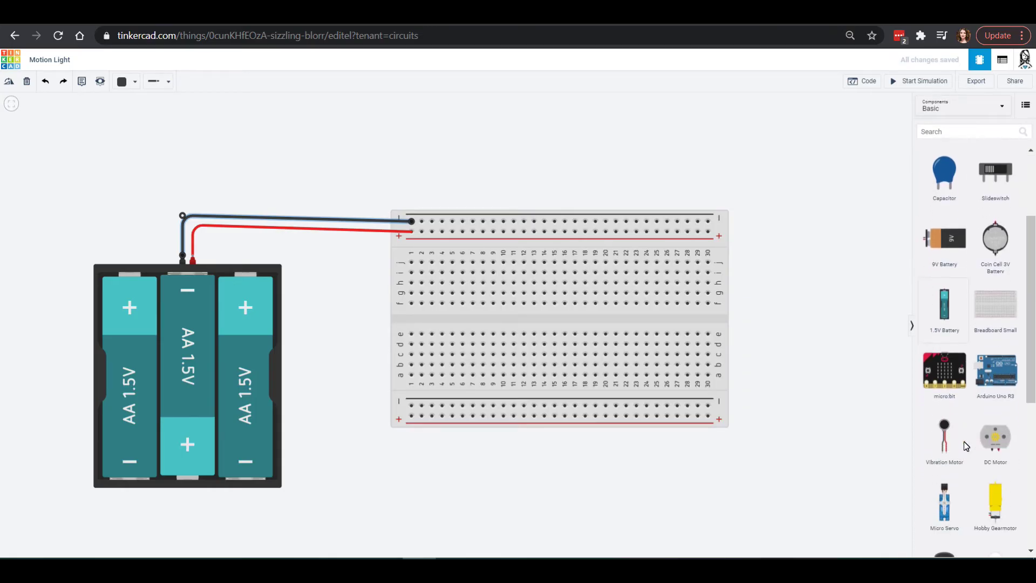
{"action": "scroll", "coordinate": [965, 444], "scroll_direction": "down", "scroll_amount": 1}
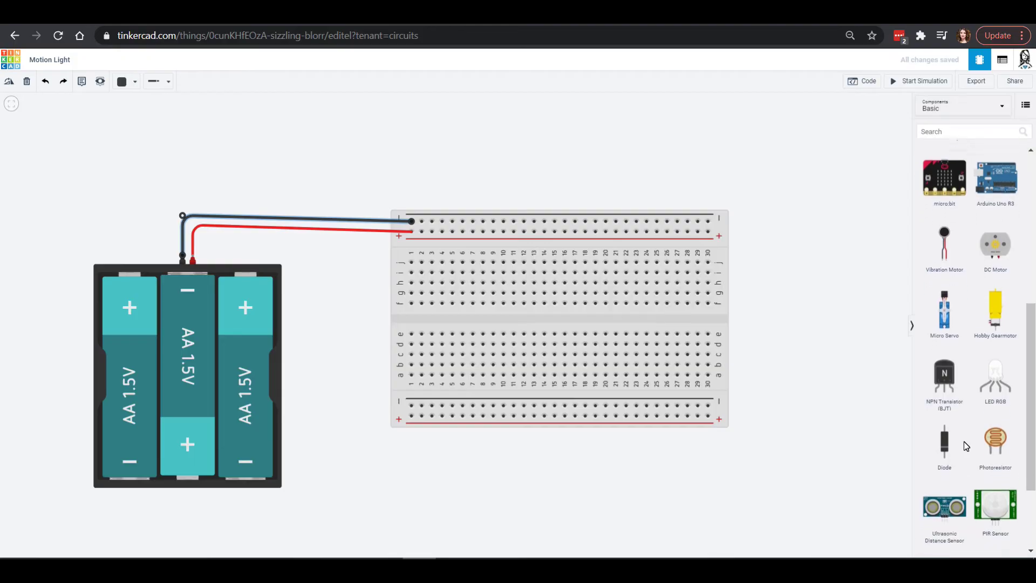
{"action": "left_click_drag", "start_coordinate": [993, 468], "coordinate": [675, 206]}
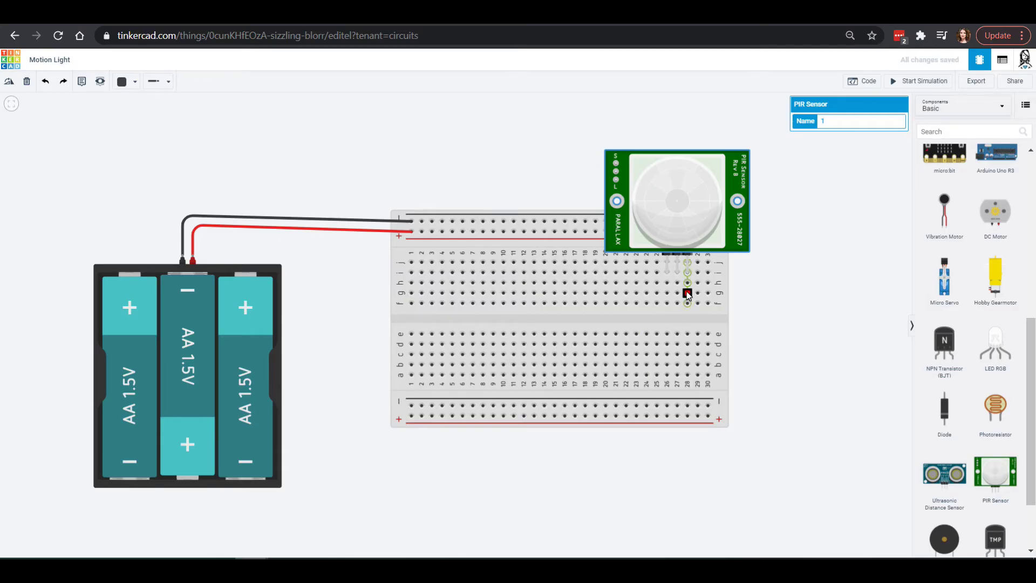
{"action": "left_click", "coordinate": [688, 283]}
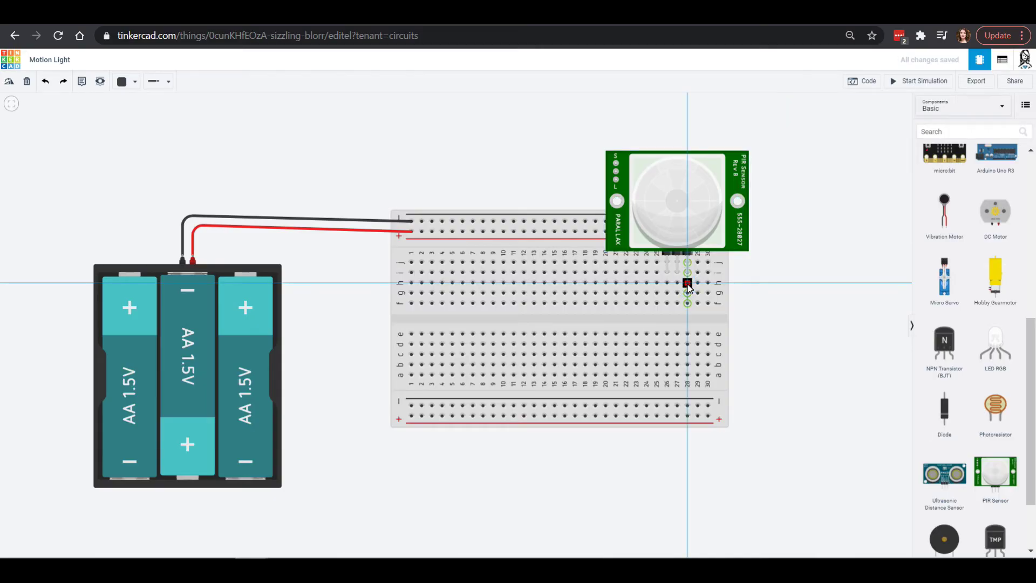
- Wire the PIR sensor's pins to the bottom − rail and, with a red wire, the bottom + rail
{"action": "left_click", "coordinate": [688, 405]}
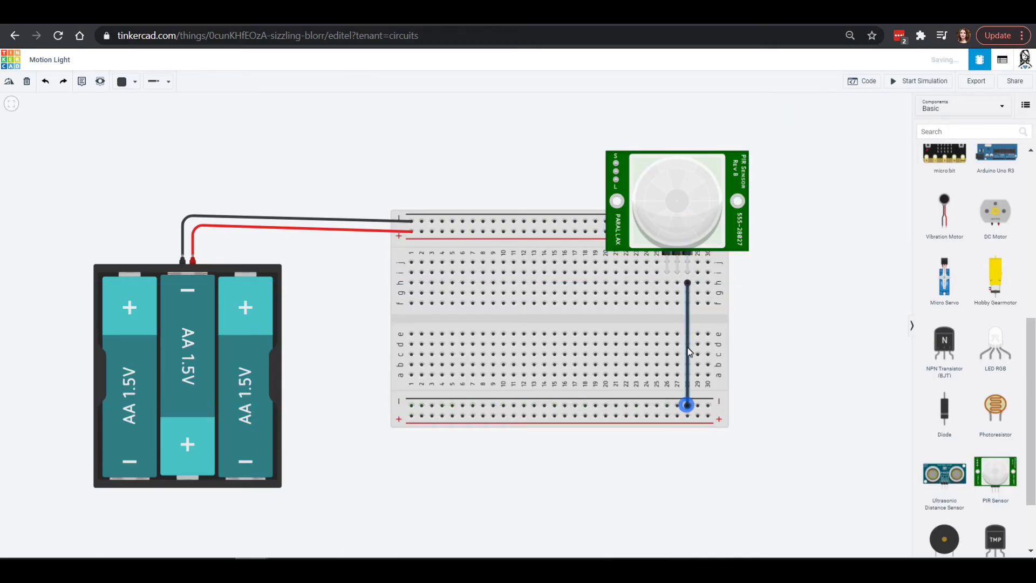
{"action": "left_click", "coordinate": [677, 283]}
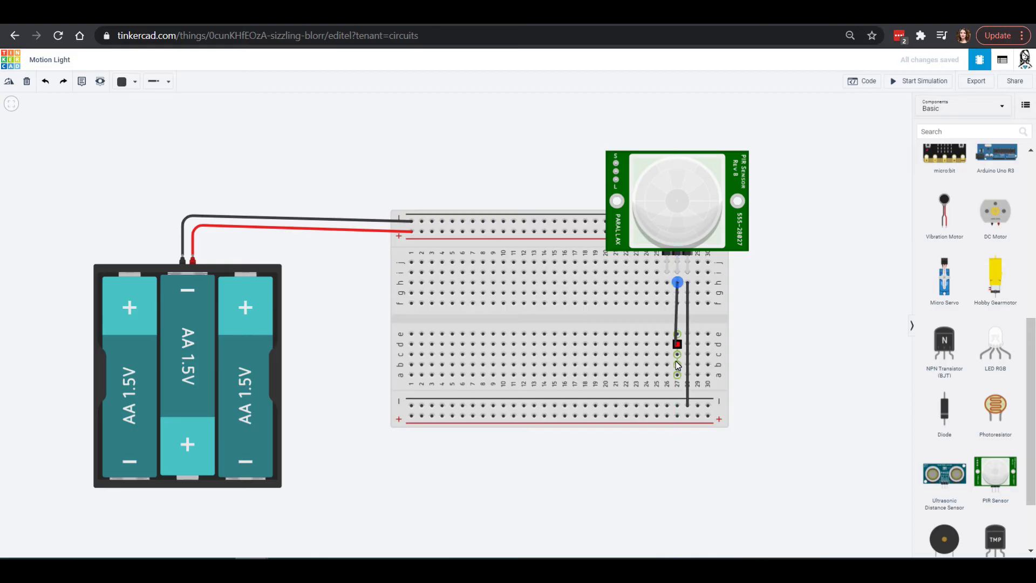
{"action": "left_click", "coordinate": [677, 416]}
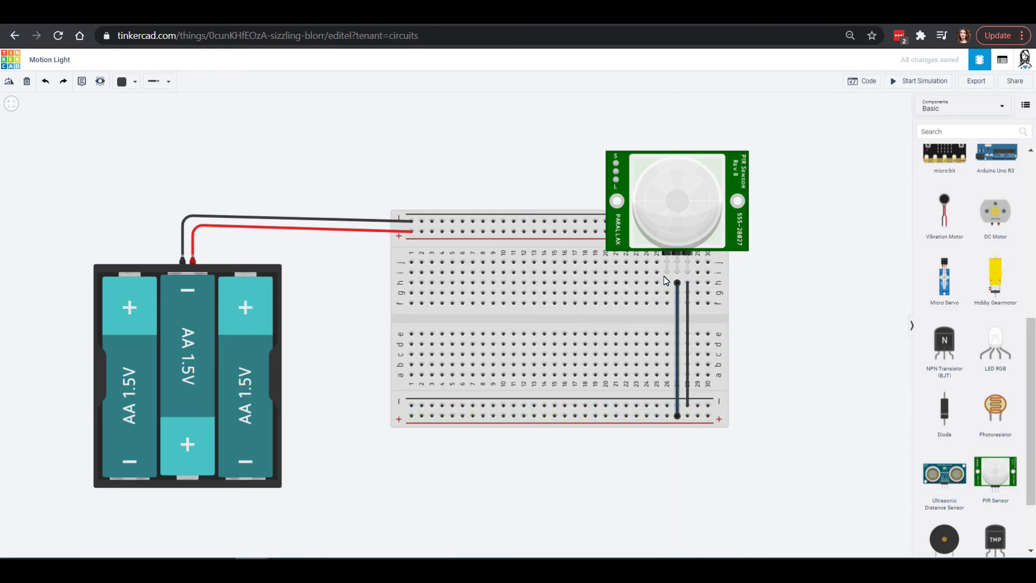
{"action": "left_click", "coordinate": [127, 82]}
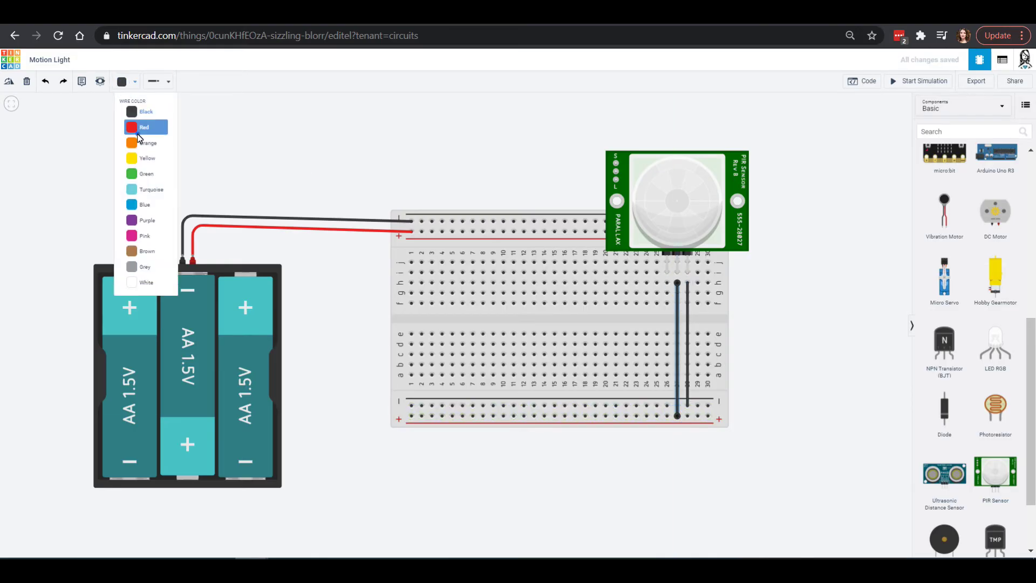
{"action": "left_click", "coordinate": [138, 133]}
{"action": "left_click", "coordinate": [808, 360]}
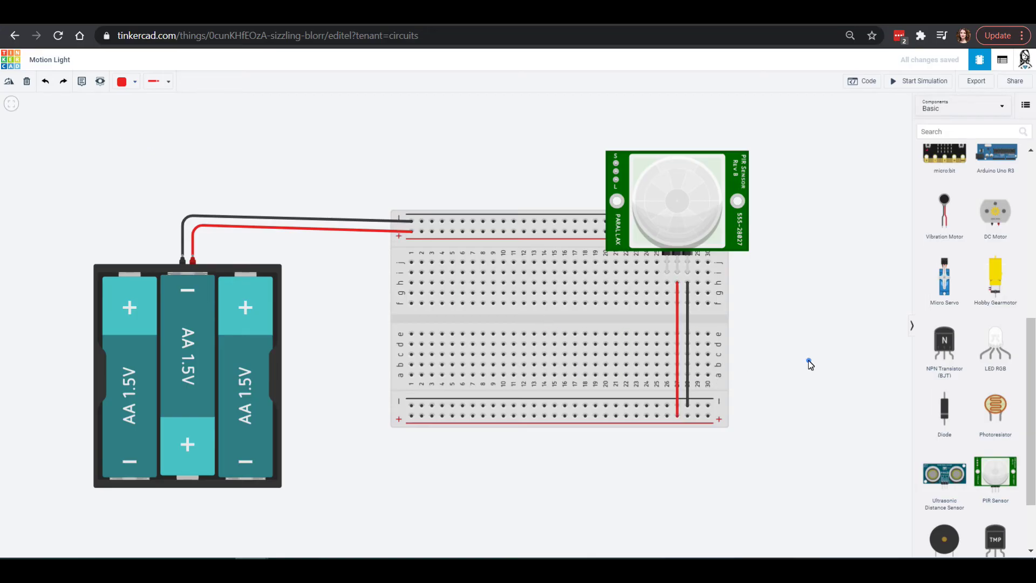
- Bridge the top and bottom + and − rails with jumpers, making the negative jumper black
{"action": "left_click", "coordinate": [424, 234]}
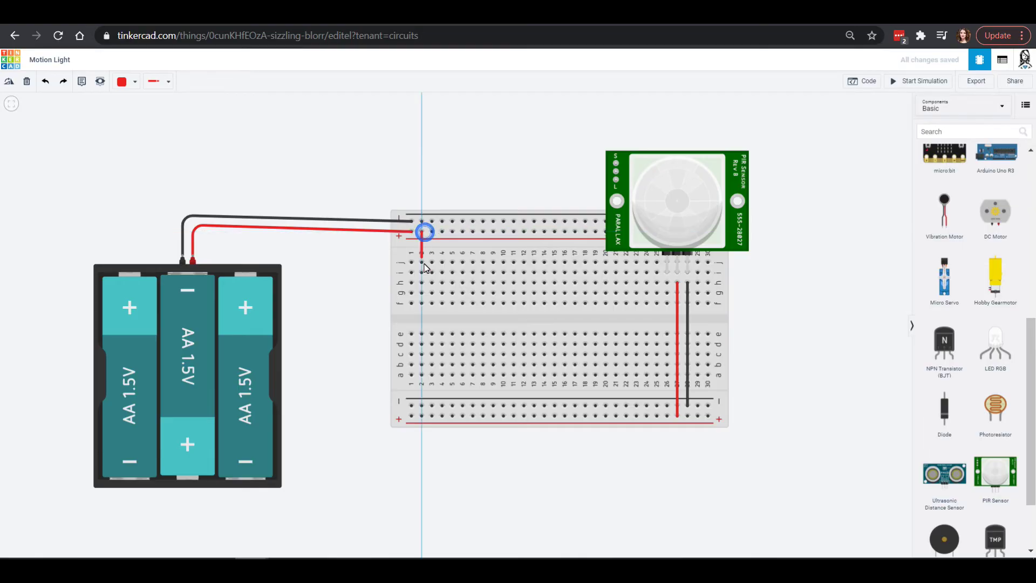
{"action": "left_click", "coordinate": [421, 416]}
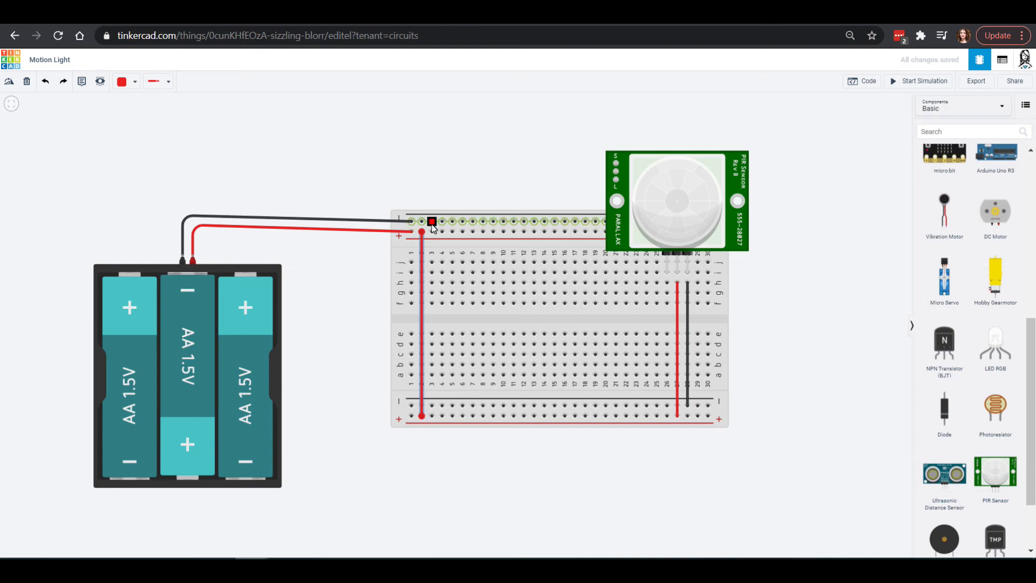
{"action": "left_click", "coordinate": [432, 223]}
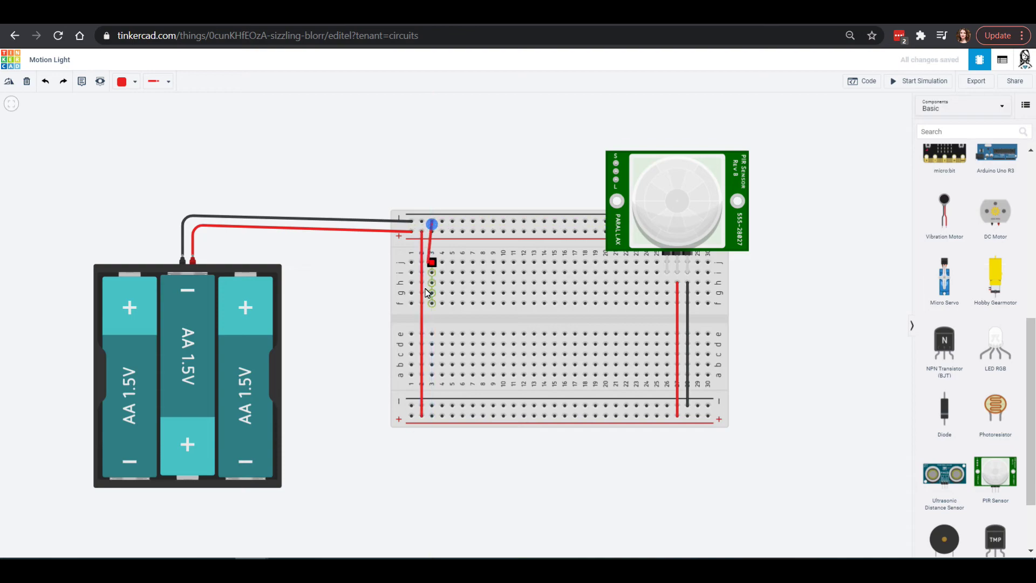
{"action": "left_click", "coordinate": [432, 405]}
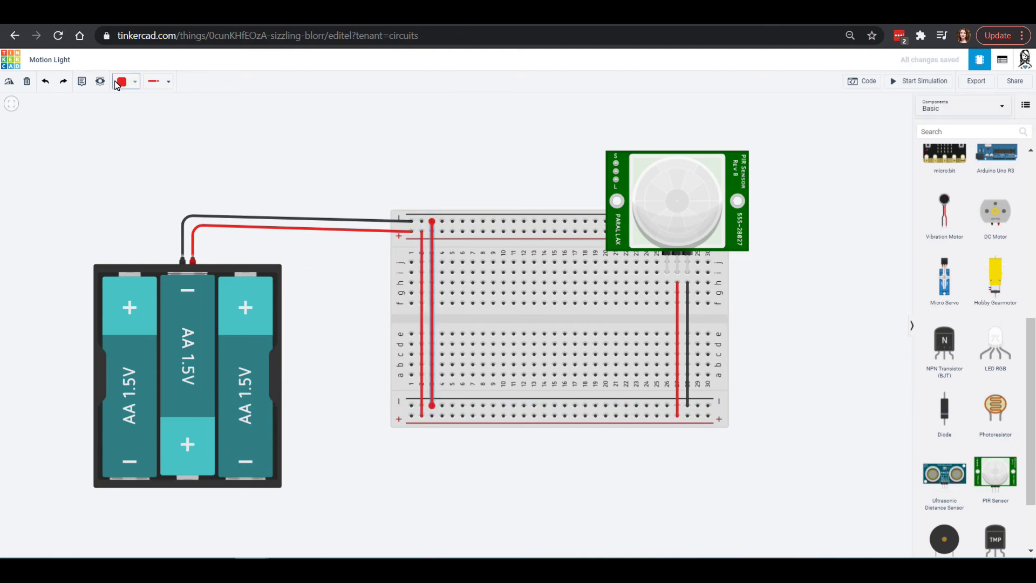
{"action": "left_click", "coordinate": [115, 84]}
{"action": "left_click", "coordinate": [130, 108]}
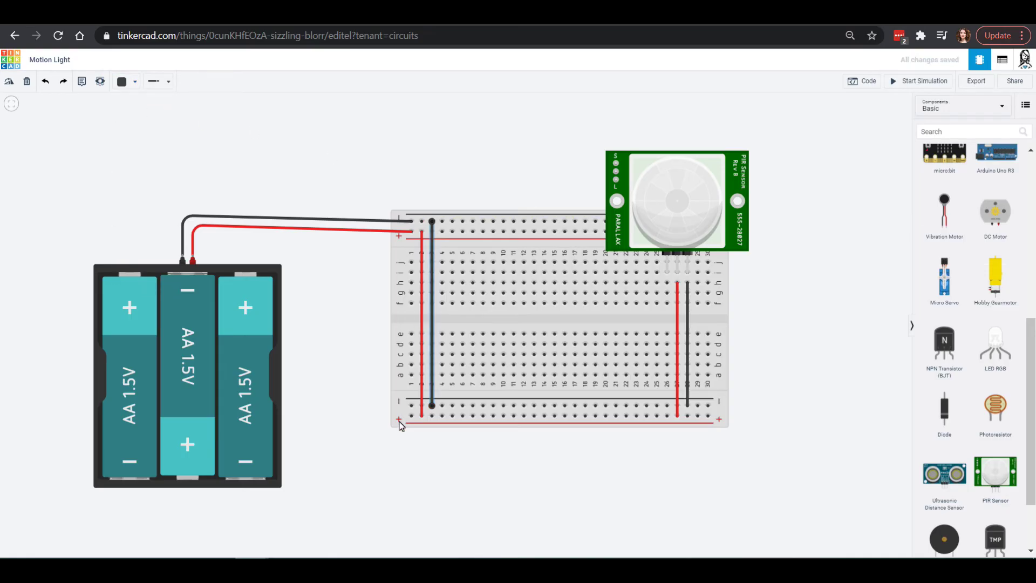
{"action": "left_click", "coordinate": [389, 465]}
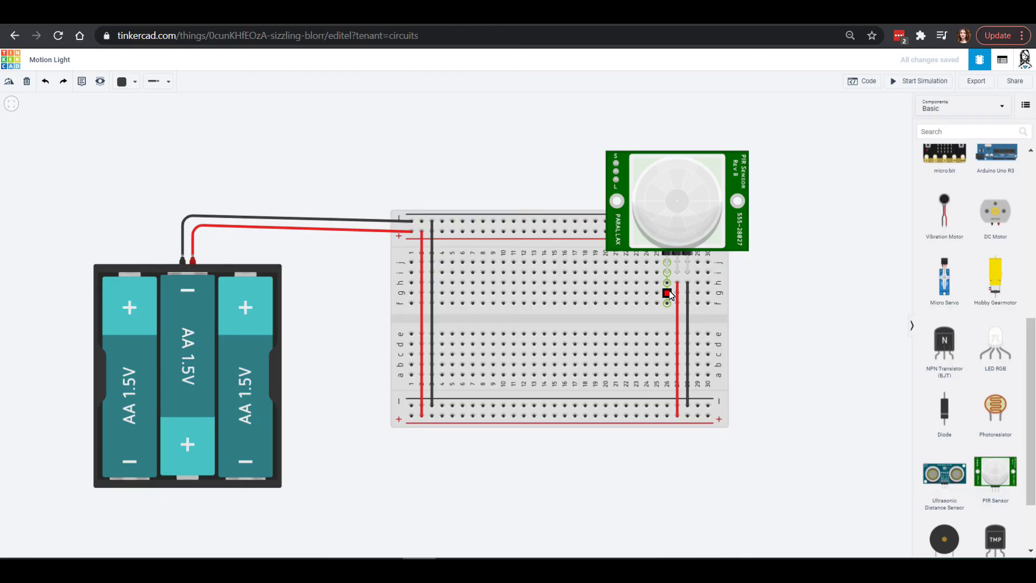
- Place an LED in the breadboard's upper half, left of the PIR sensor
{"action": "scroll", "coordinate": [966, 402], "scroll_direction": "up", "scroll_amount": 5}
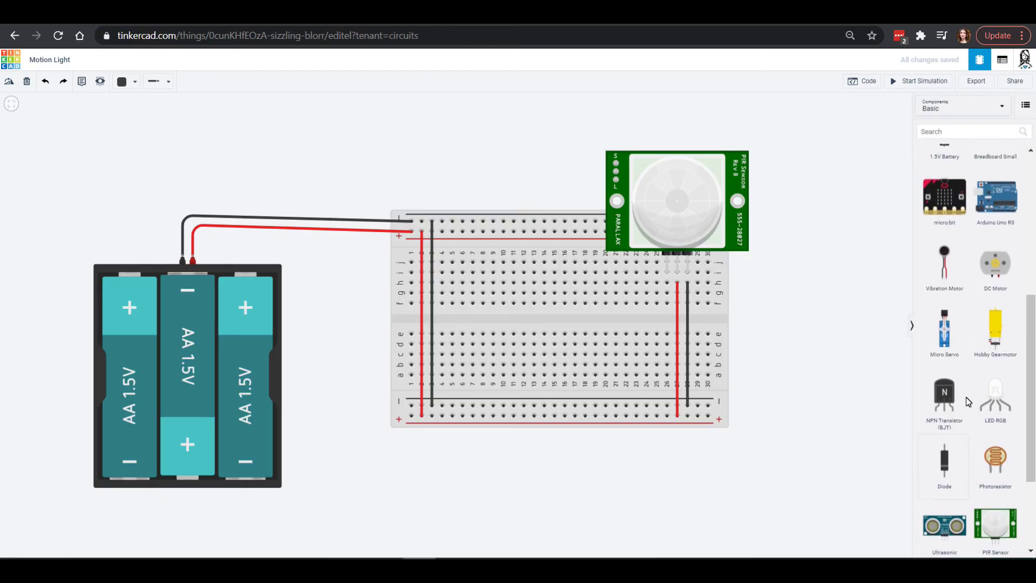
{"action": "scroll", "coordinate": [960, 404], "scroll_direction": "up", "scroll_amount": 3}
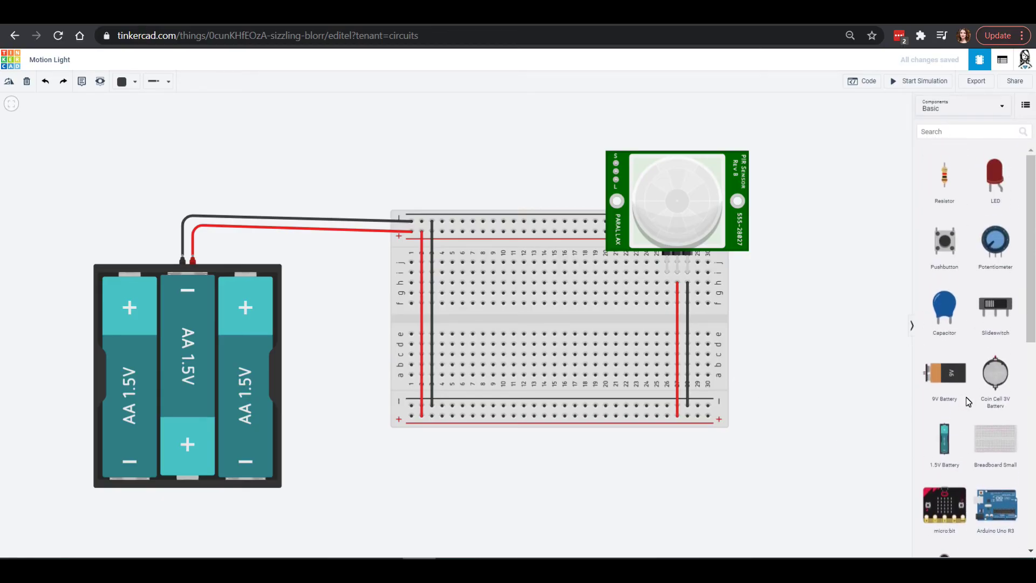
{"action": "left_click_drag", "start_coordinate": [990, 188], "coordinate": [551, 333]}
{"action": "left_click", "coordinate": [550, 333]}
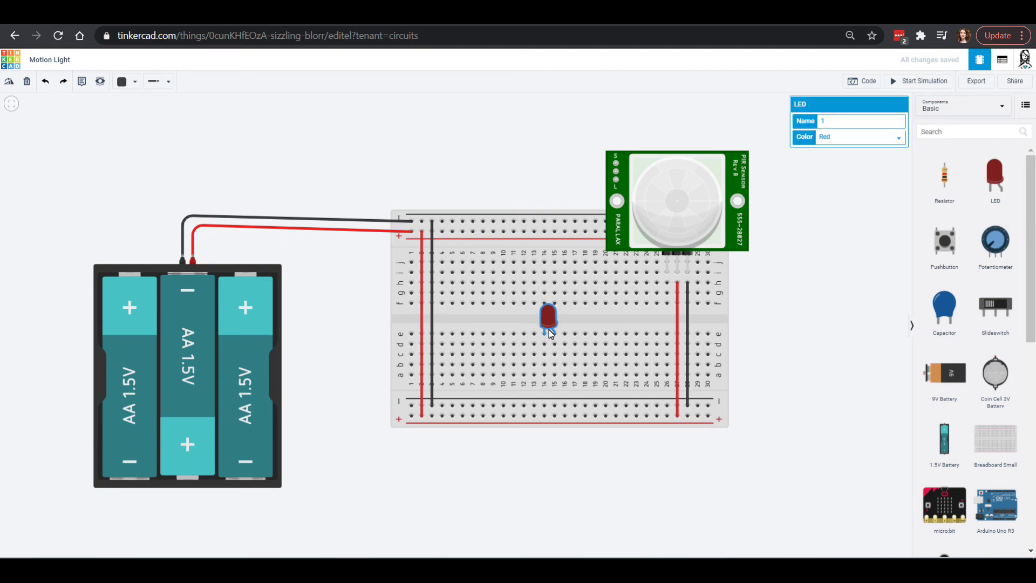
{"action": "left_click_drag", "start_coordinate": [546, 326], "coordinate": [551, 261]}
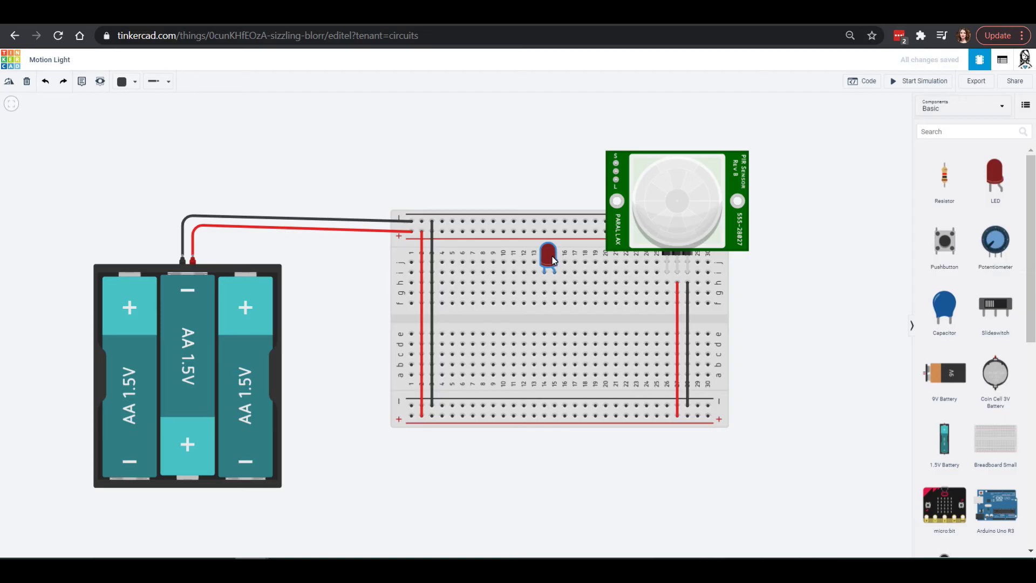
{"action": "left_click", "coordinate": [493, 282]}
{"action": "key", "text": "Escape"}
- Set the LED's colour to Green
{"action": "left_click", "coordinate": [548, 255]}
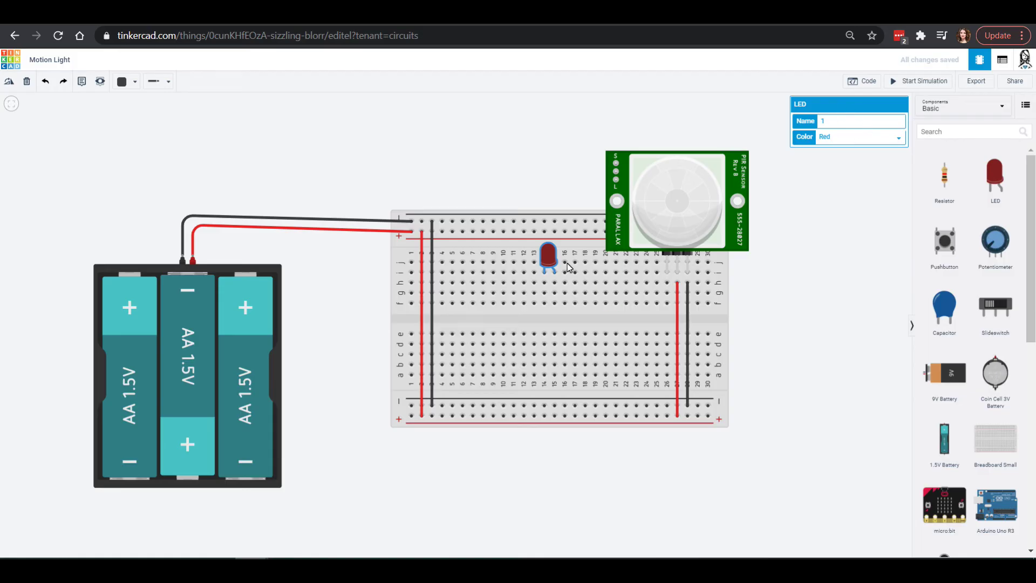
{"action": "left_click", "coordinate": [858, 141]}
{"action": "left_click", "coordinate": [849, 165]}
{"action": "left_click", "coordinate": [846, 140]}
{"action": "left_click", "coordinate": [846, 155]}
{"action": "left_click", "coordinate": [845, 140]}
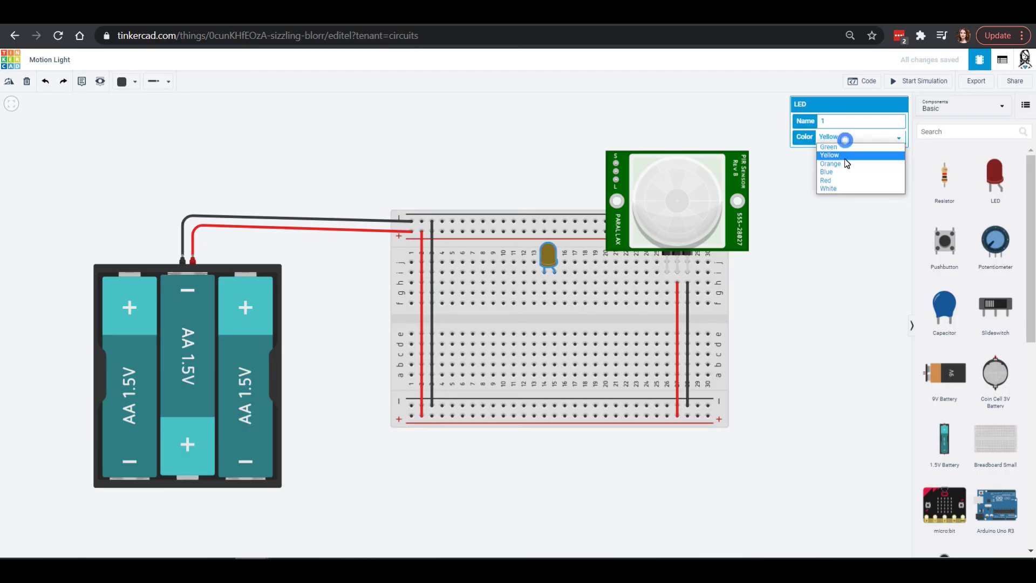
{"action": "left_click", "coordinate": [845, 147]}
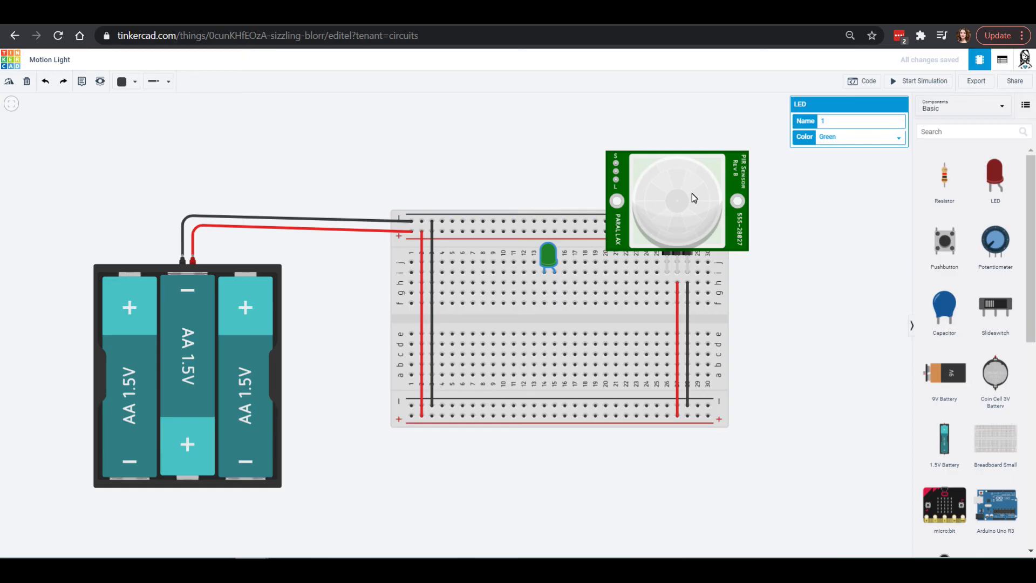
- Run a red wire from the sensor's column 26 to the LED's column 15
{"action": "left_click", "coordinate": [667, 284]}
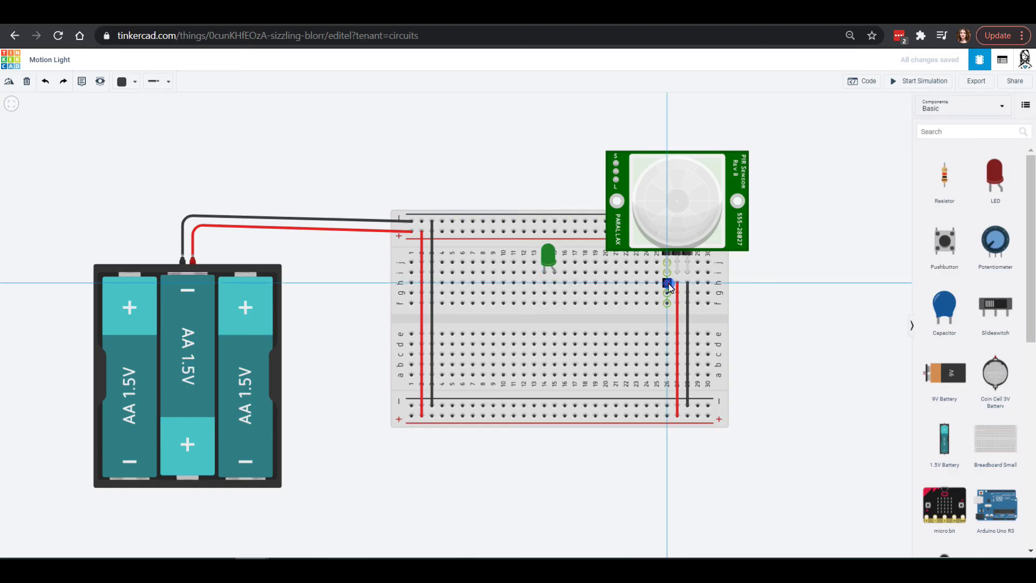
{"action": "left_click", "coordinate": [555, 284]}
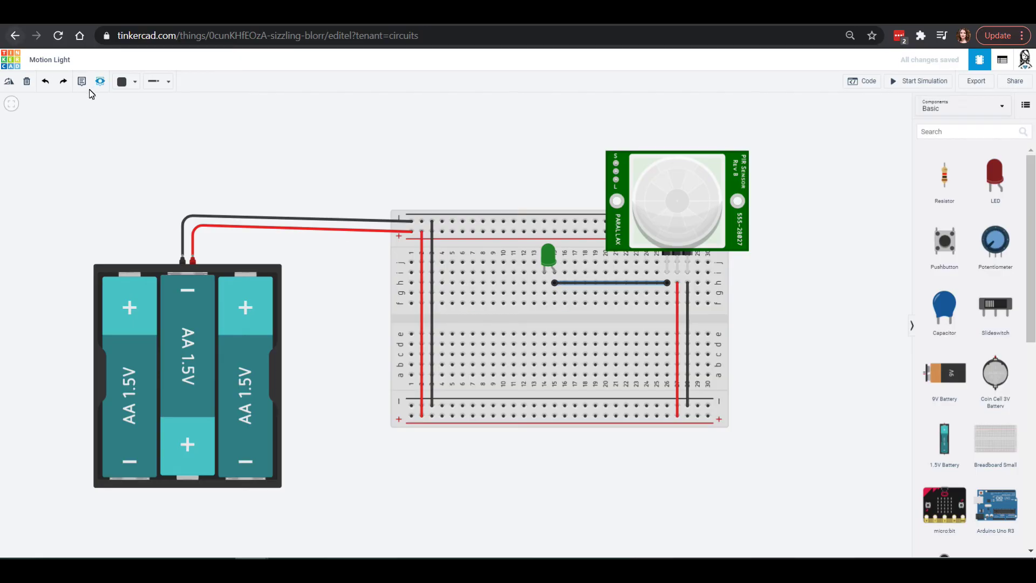
{"action": "left_click", "coordinate": [124, 81]}
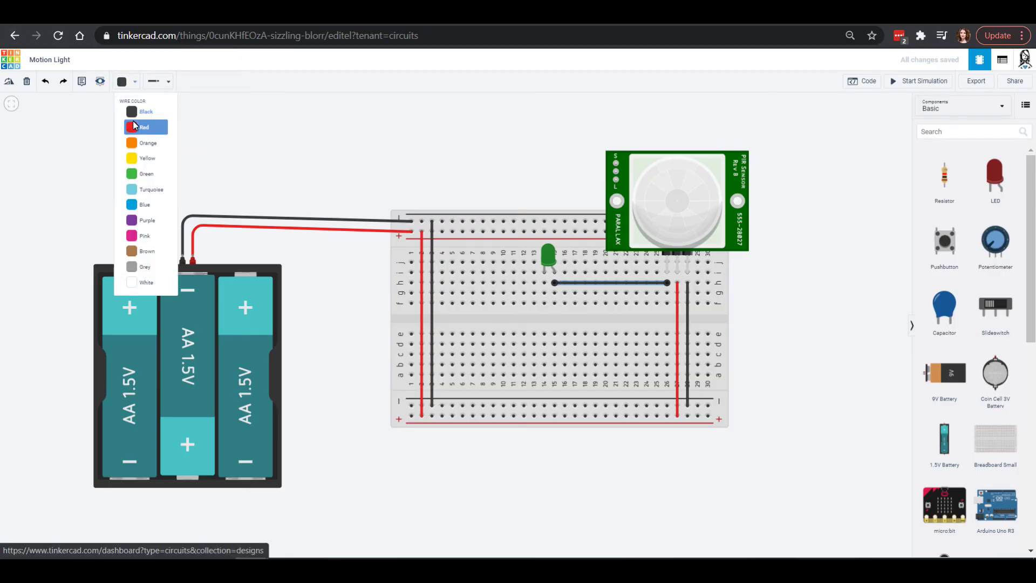
{"action": "left_click", "coordinate": [134, 126]}
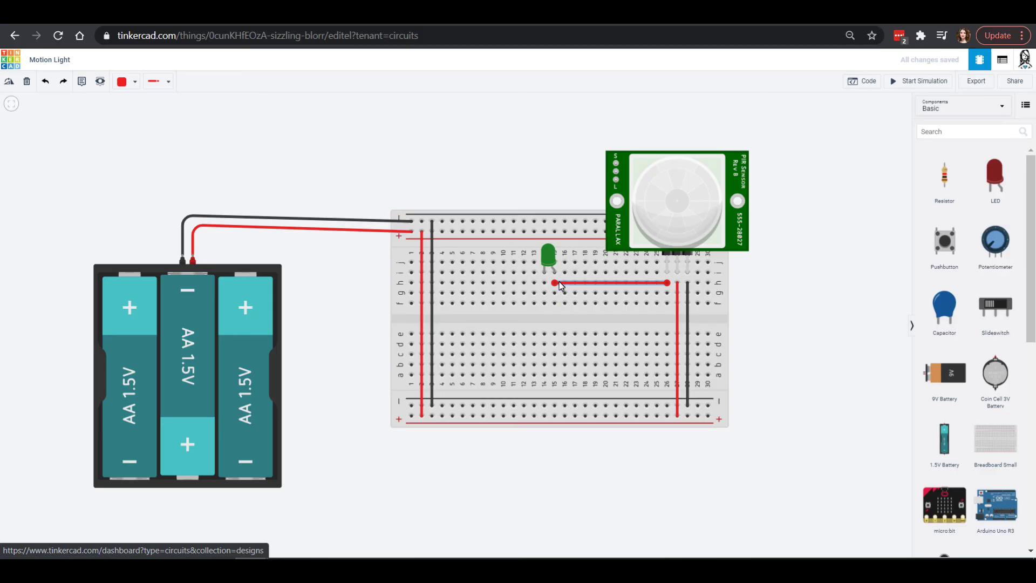
{"action": "left_click_drag", "start_coordinate": [554, 283], "coordinate": [545, 284]}
- Wire the LED column to the bottom negative rail and start the simulation
{"action": "left_click", "coordinate": [545, 284]}
{"action": "left_click", "coordinate": [545, 406]}
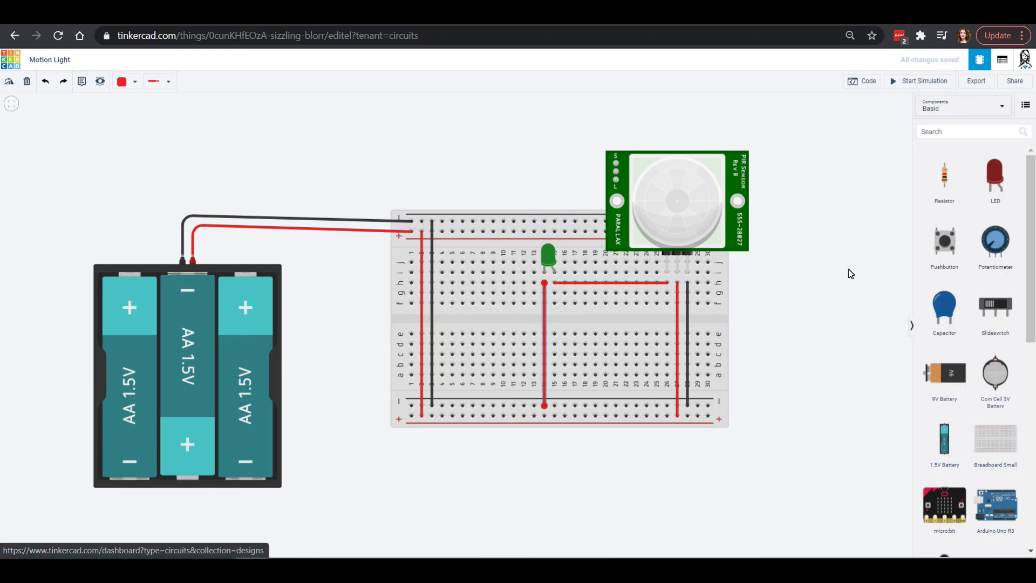
{"action": "left_click", "coordinate": [911, 83]}
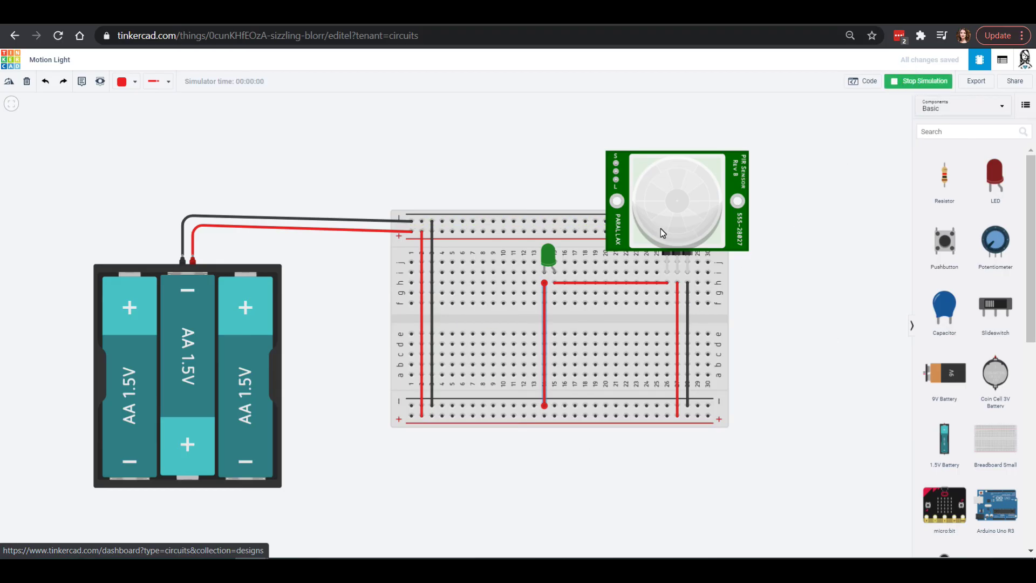
- Drag the PIR sensor's target into its detection zone to light the green LED, then stop simulating
{"action": "left_click", "coordinate": [685, 196]}
{"action": "scroll", "coordinate": [633, 172], "scroll_direction": "down", "scroll_amount": 2}
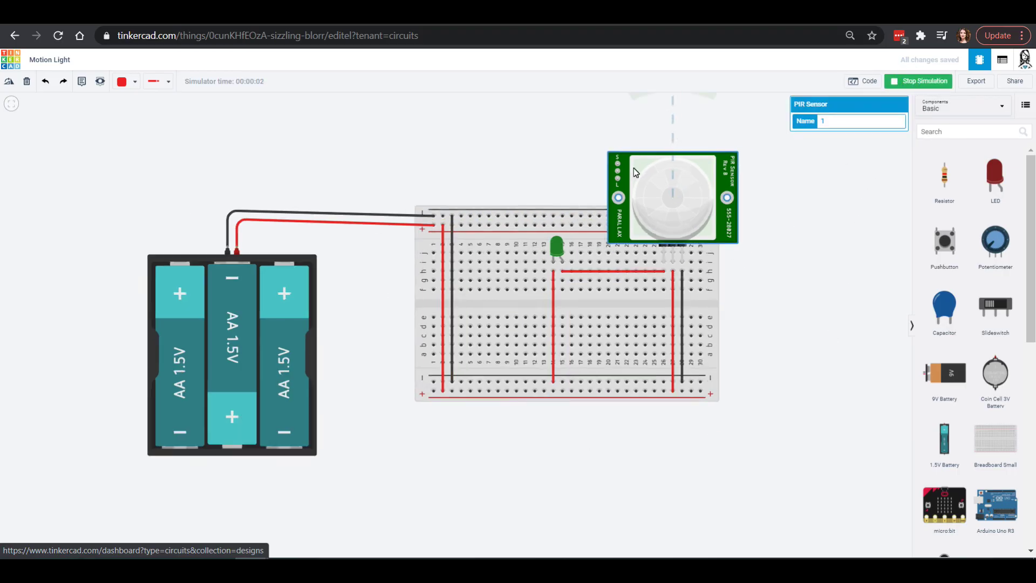
{"action": "scroll", "coordinate": [634, 168], "scroll_direction": "down", "scroll_amount": 1}
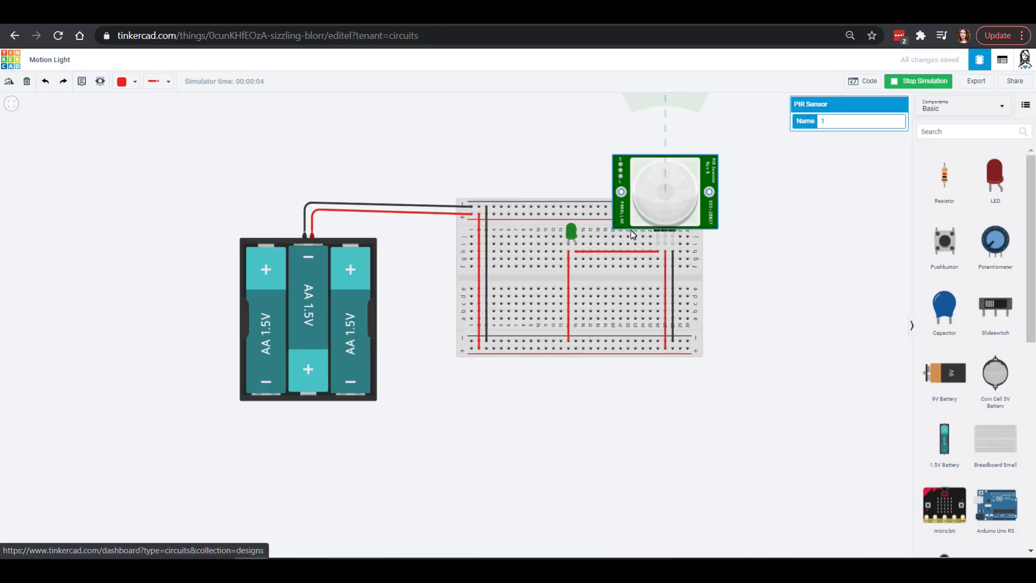
{"action": "scroll", "coordinate": [631, 231], "scroll_direction": "down", "scroll_amount": 1}
{"action": "scroll", "coordinate": [634, 235], "scroll_direction": "down", "scroll_amount": 2}
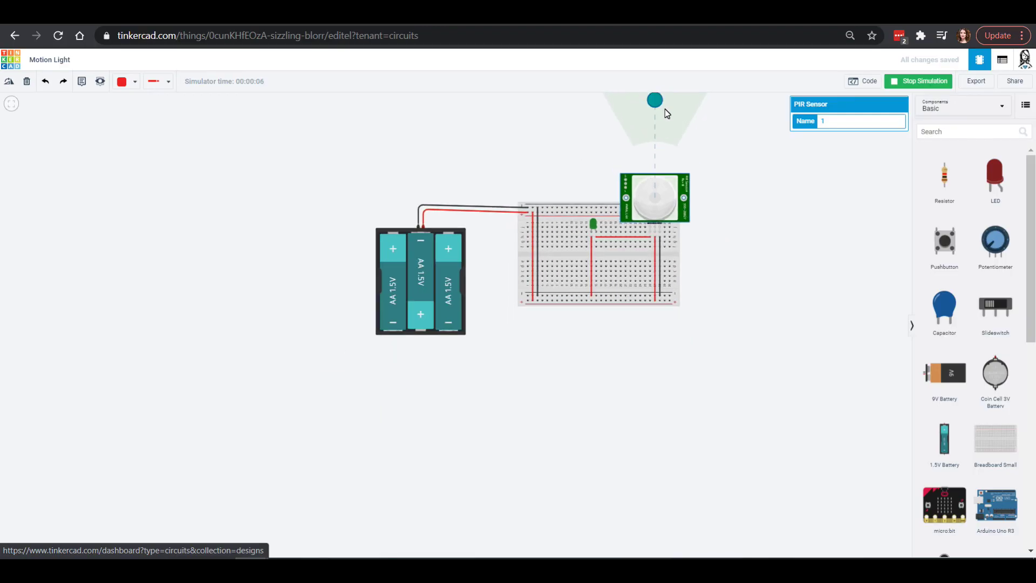
{"action": "left_click_drag", "start_coordinate": [662, 104], "coordinate": [660, 108]}
{"action": "mouse_move", "coordinate": [596, 222]}
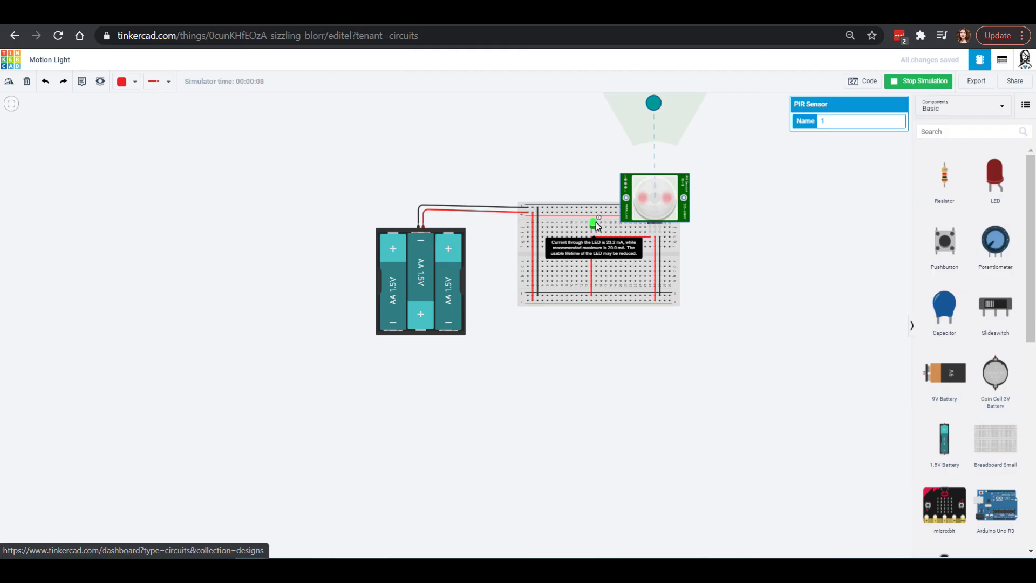
{"action": "left_click_drag", "start_coordinate": [654, 111], "coordinate": [649, 114]}
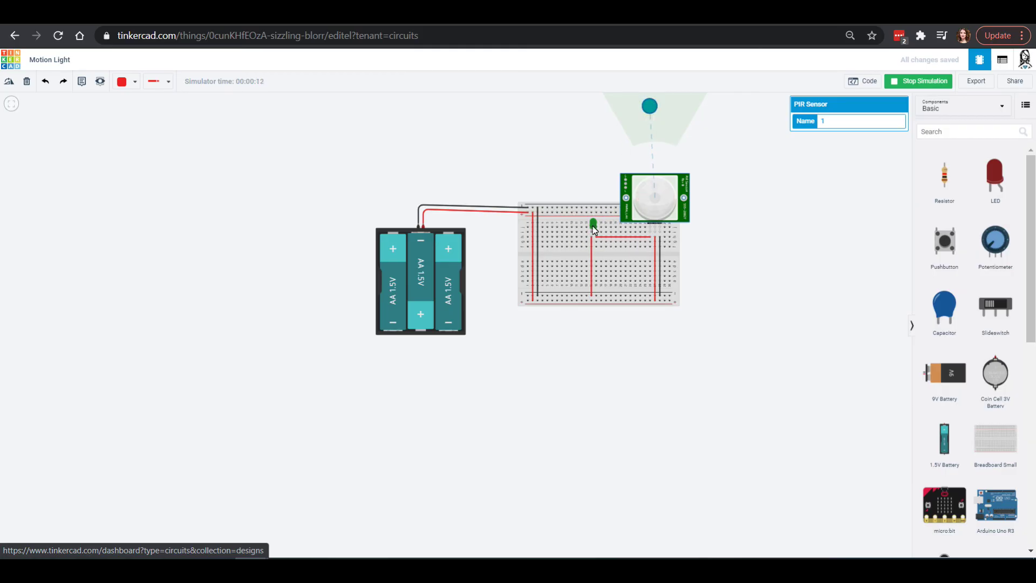
{"action": "scroll", "coordinate": [591, 244], "scroll_direction": "up", "scroll_amount": 2}
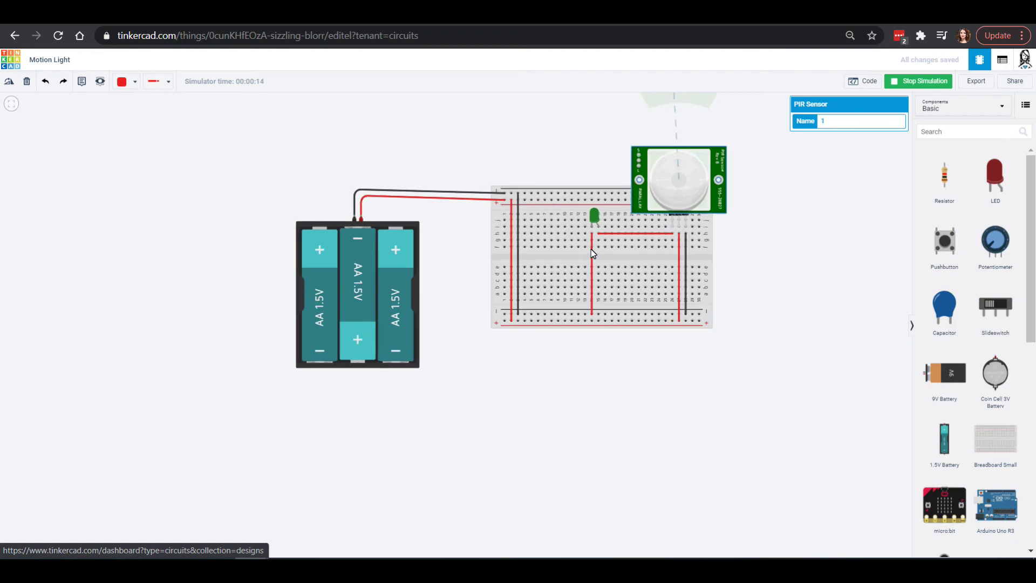
{"action": "scroll", "coordinate": [591, 249], "scroll_direction": "up", "scroll_amount": 2}
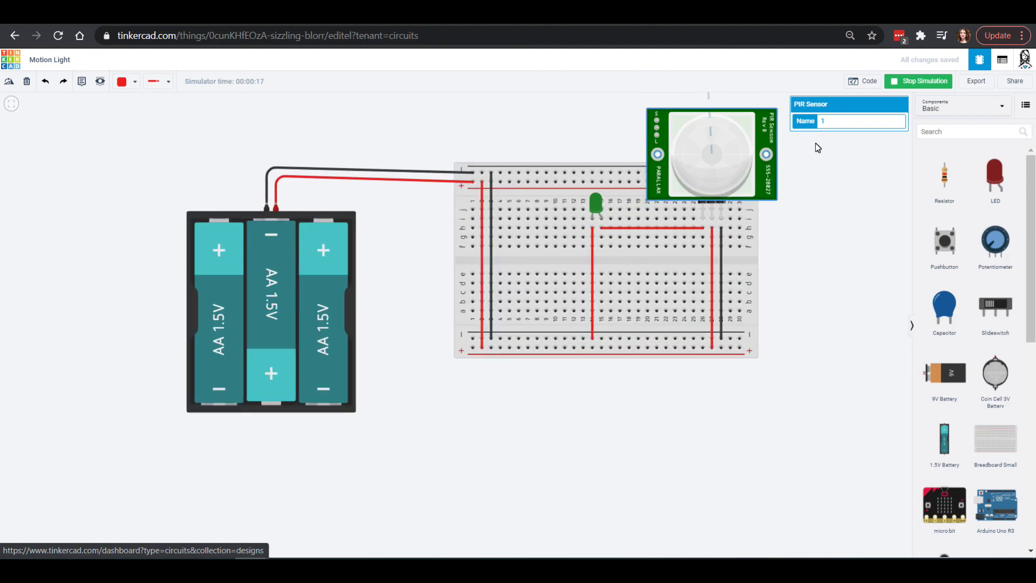
{"action": "left_click", "coordinate": [897, 87]}
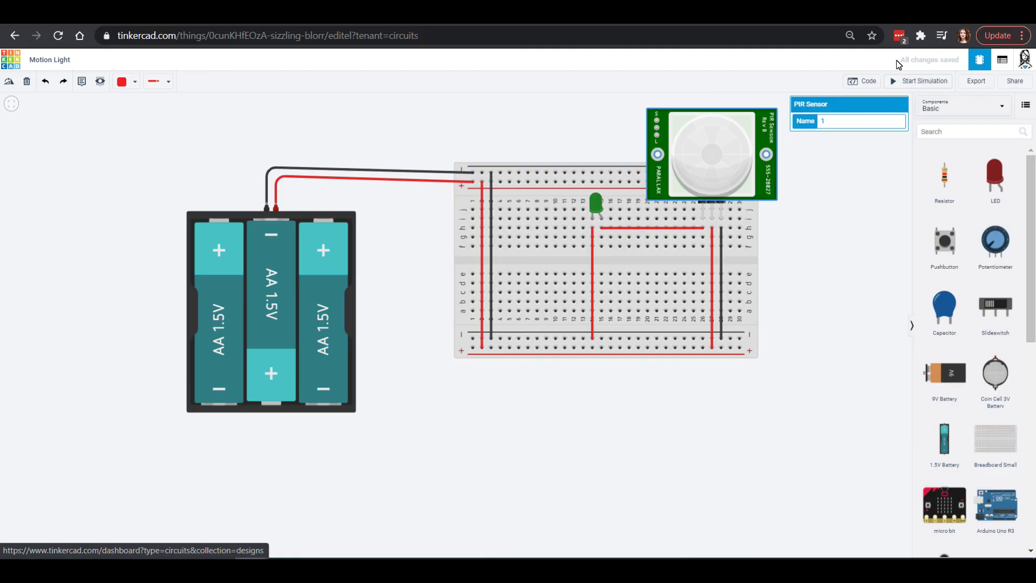
- Replace the LED's vertical red wire with a resistor placed just below the LED
{"action": "left_click", "coordinate": [593, 264]}
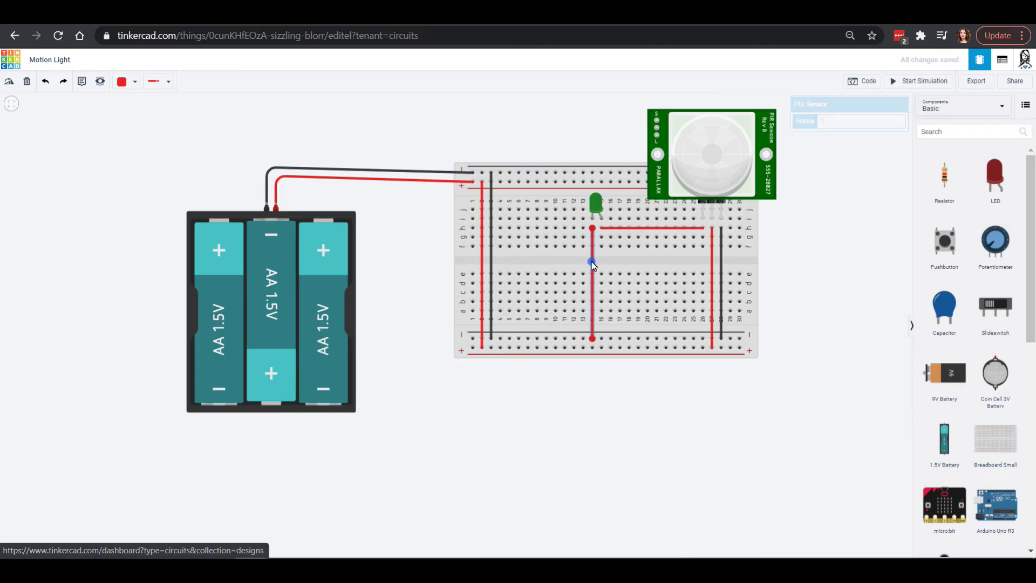
{"action": "key", "text": "Delete"}
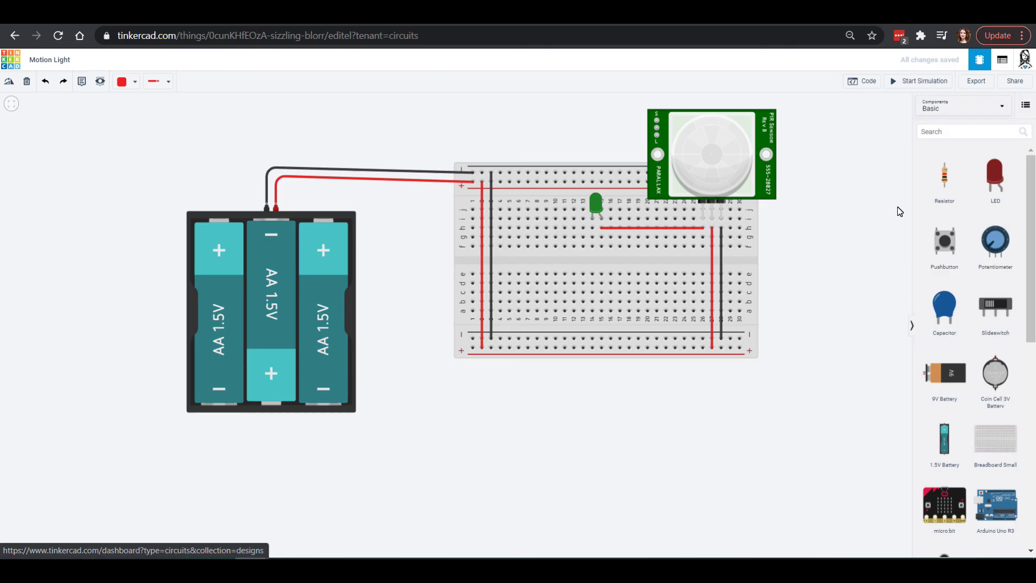
{"action": "left_click_drag", "start_coordinate": [946, 175], "coordinate": [594, 262]}
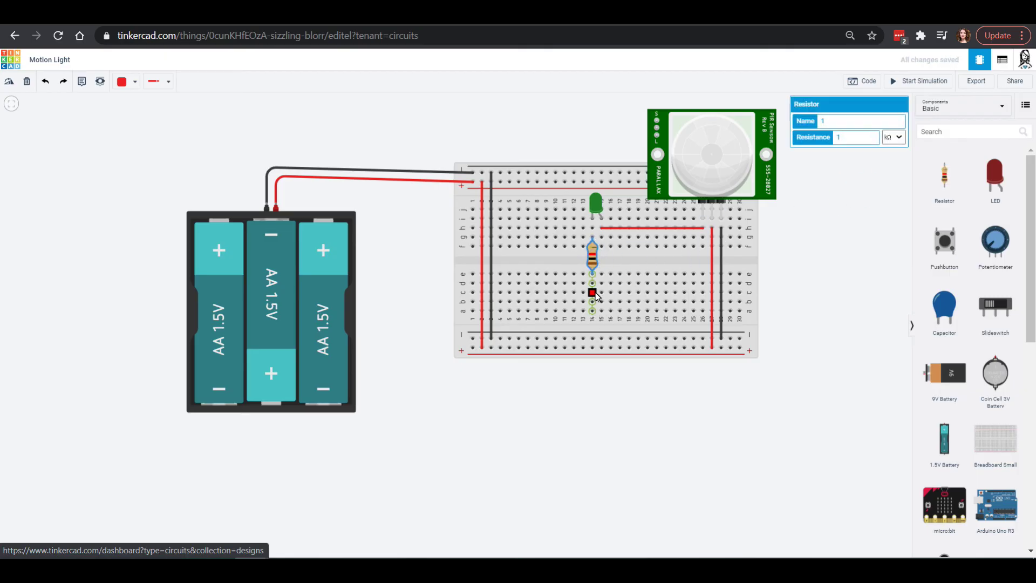
- Run a black wire from the resistor to the bottom rail and restart the simulation
{"action": "left_click", "coordinate": [593, 284]}
{"action": "left_click", "coordinate": [593, 335]}
{"action": "left_click", "coordinate": [129, 81]}
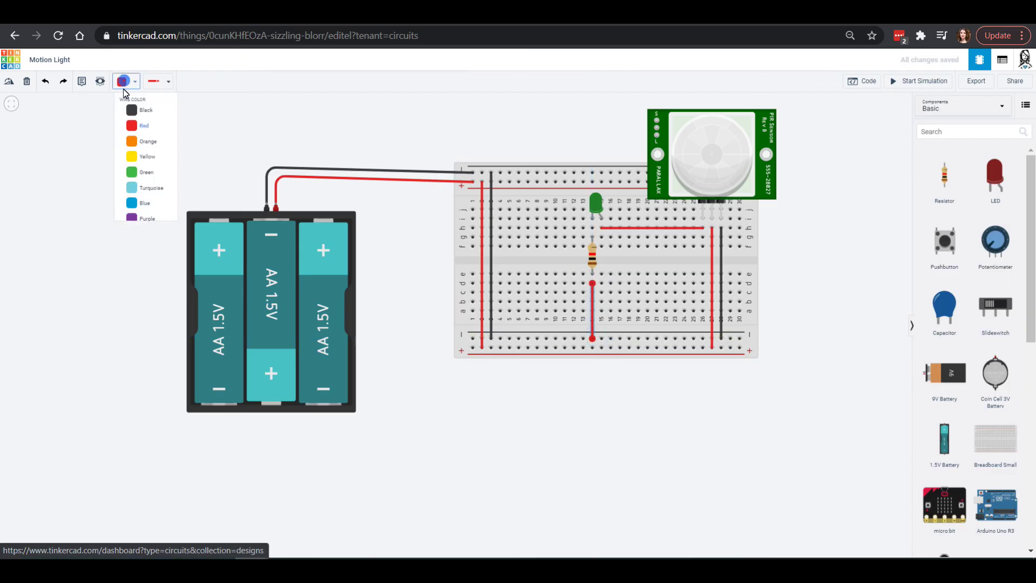
{"action": "left_click", "coordinate": [139, 112]}
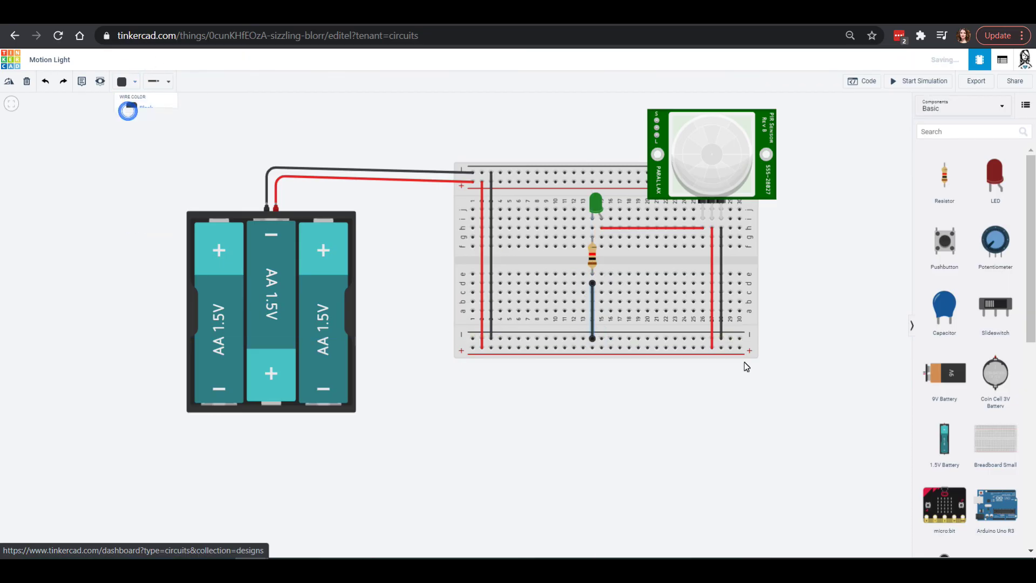
{"action": "left_click", "coordinate": [893, 81]}
- Drag the PIR sensor's target ball into its green detection cone to trigger motion
{"action": "scroll", "coordinate": [789, 206], "scroll_direction": "down", "scroll_amount": 3}
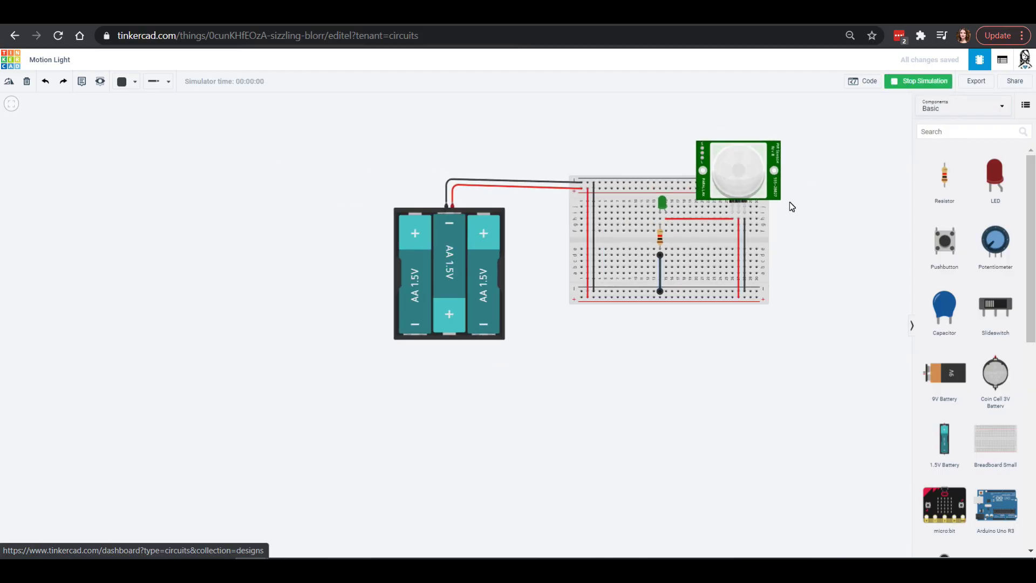
{"action": "left_click", "coordinate": [753, 176]}
{"action": "scroll", "coordinate": [753, 176], "scroll_direction": "down", "scroll_amount": 2}
{"action": "left_click_drag", "start_coordinate": [753, 176], "coordinate": [755, 113]}
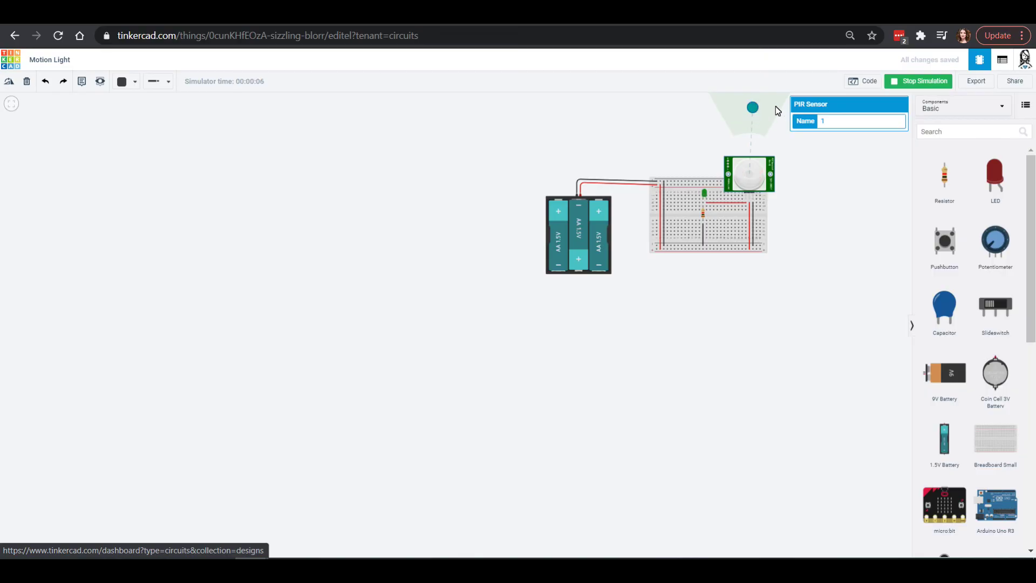
{"action": "left_click_drag", "start_coordinate": [752, 106], "coordinate": [751, 105]}
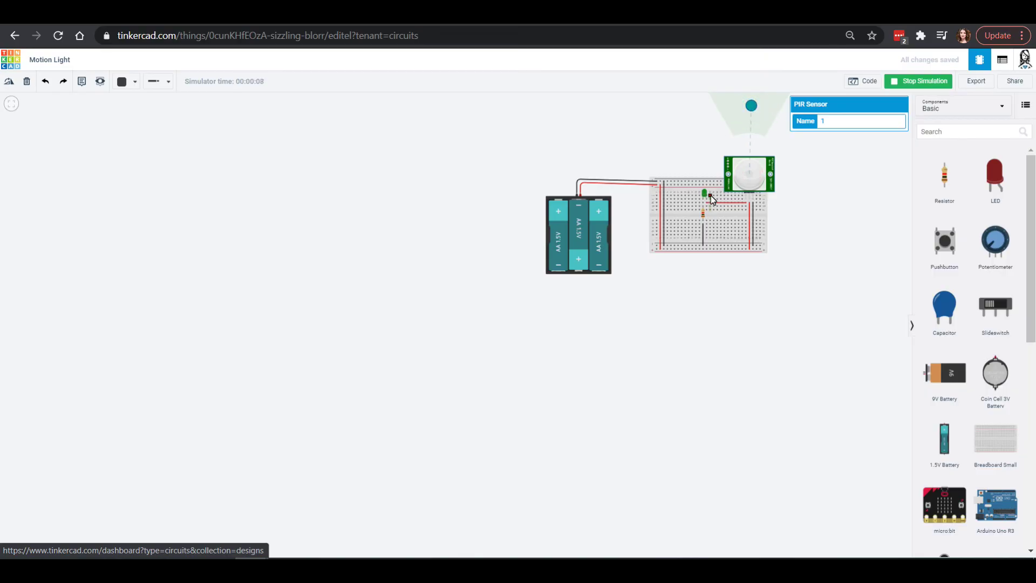